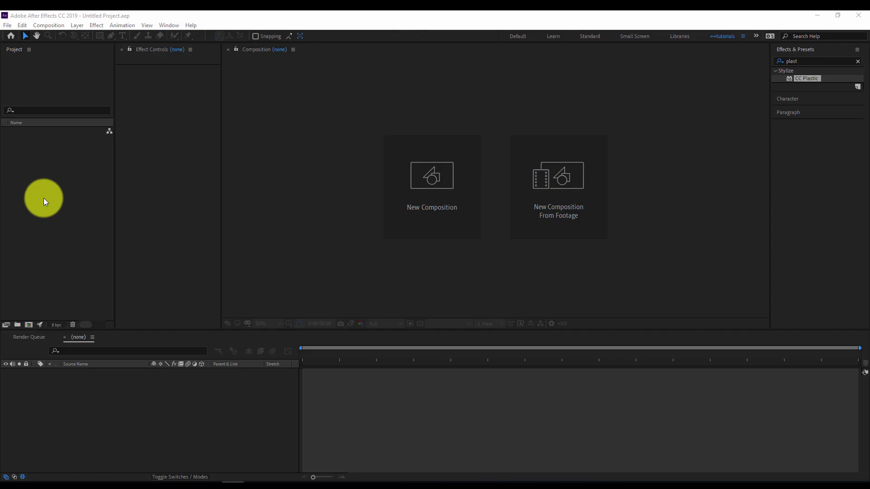
Create a 1000×1000 composition named 'logo' and open the Import File dialog.
right_click(44, 162)
left_click(62, 162)
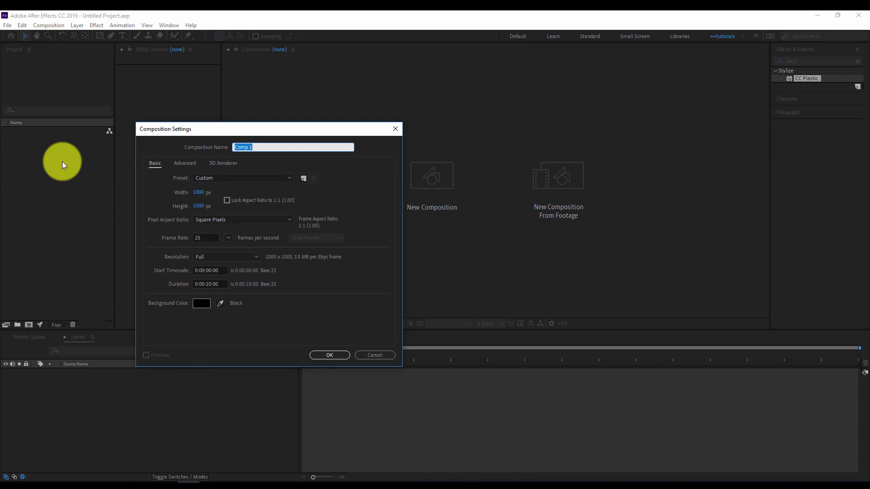
type("logo")
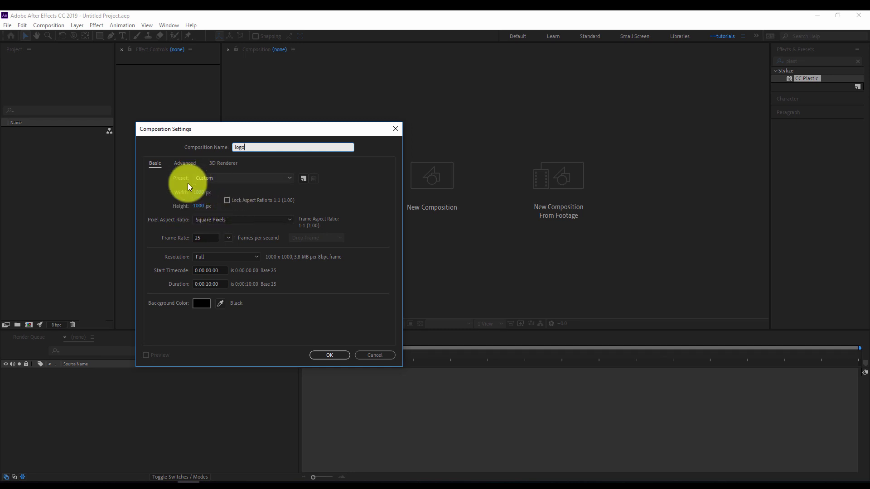
left_click(323, 353)
double_click(44, 179)
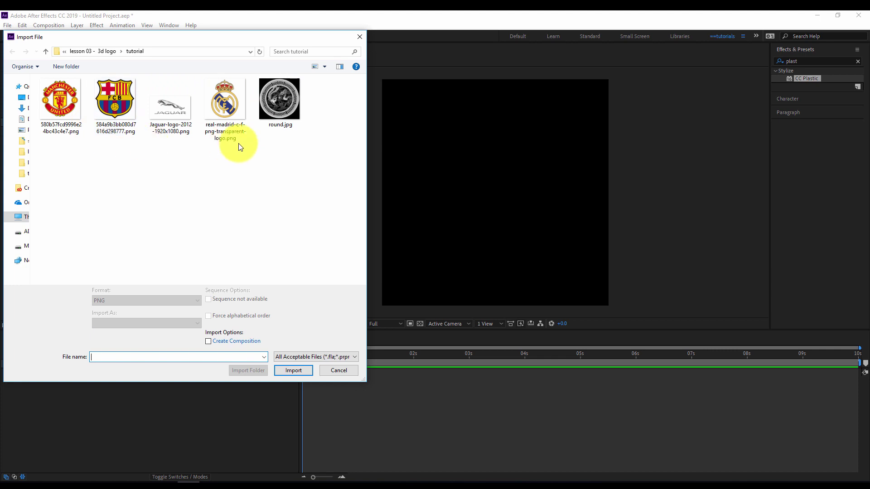
Import real-madrid-c-f-png-transparent-logo.png and place it into the logo composition.
left_click(236, 105)
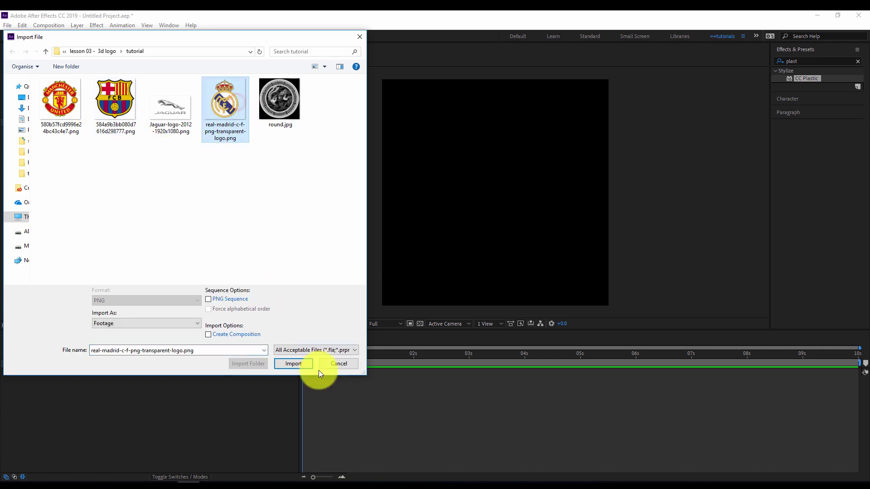
left_click(293, 362)
left_click(65, 182)
left_click_drag(30, 132, 18, 139)
Scale the crest layer down to 41%.
key("s")
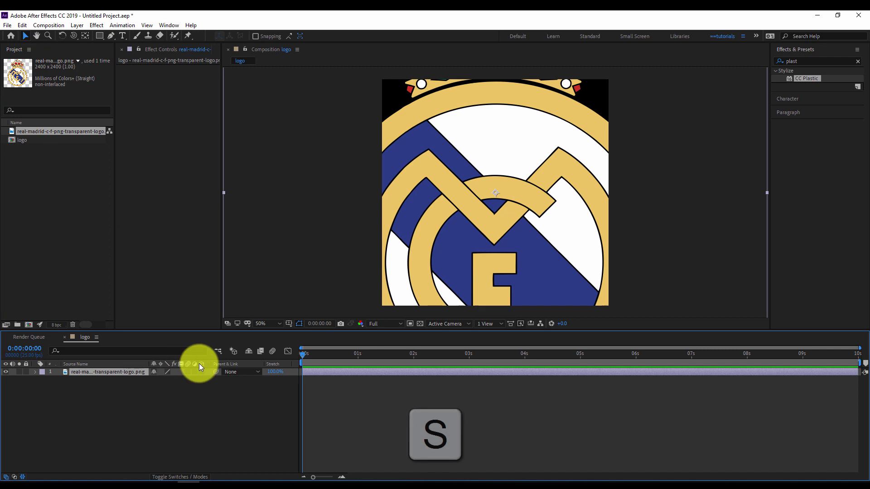
key("s")
left_click_drag(166, 381, 142, 382)
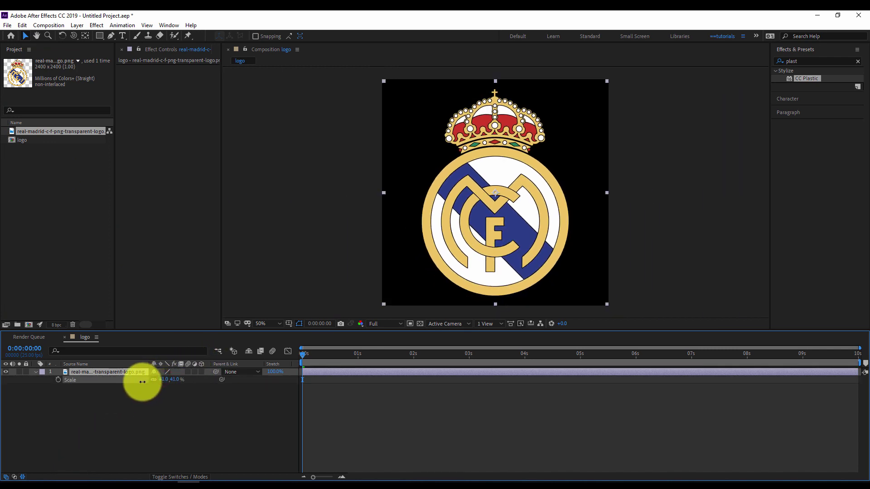
left_click(166, 406)
Create a new composition named 'master logo'.
right_click(46, 188)
left_click(80, 198)
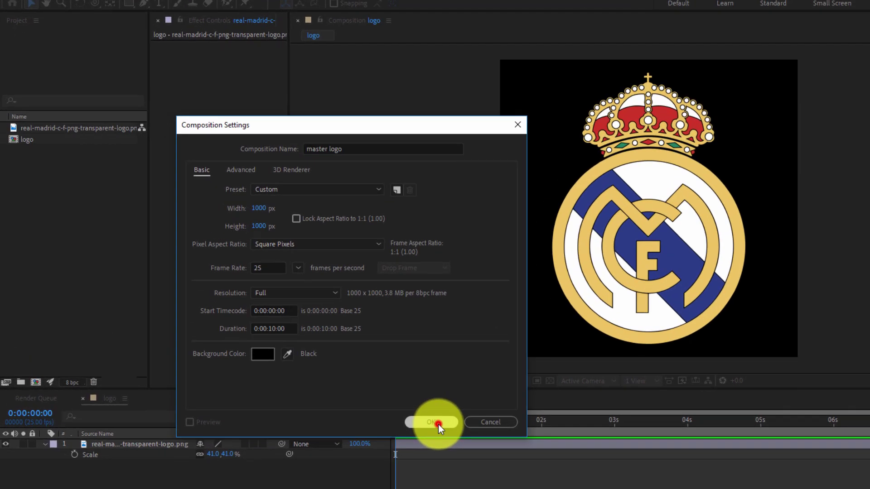
left_click(330, 355)
Drag the logo composition into master logo as its layer.
left_click(64, 200)
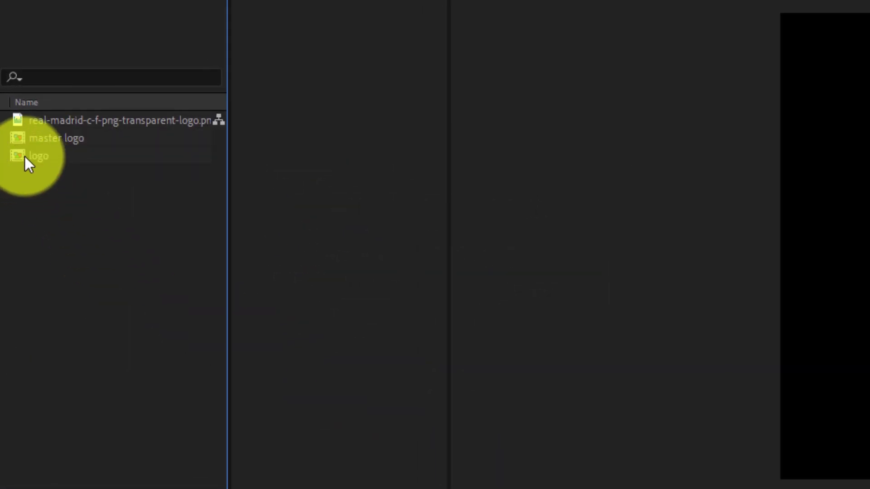
left_click(17, 159)
left_click_drag(17, 158, 14, 142)
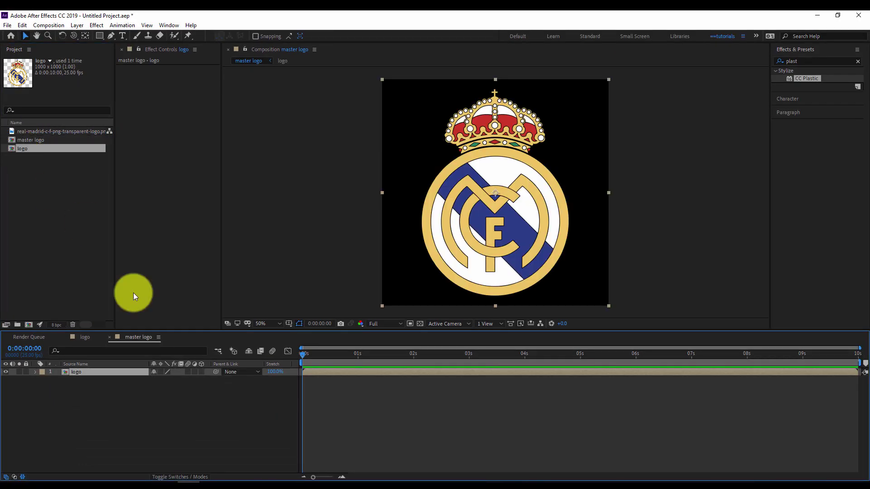
left_click(133, 411)
Apply the Obsolete > Luma Key effect to the nested logo layer.
left_click(88, 374)
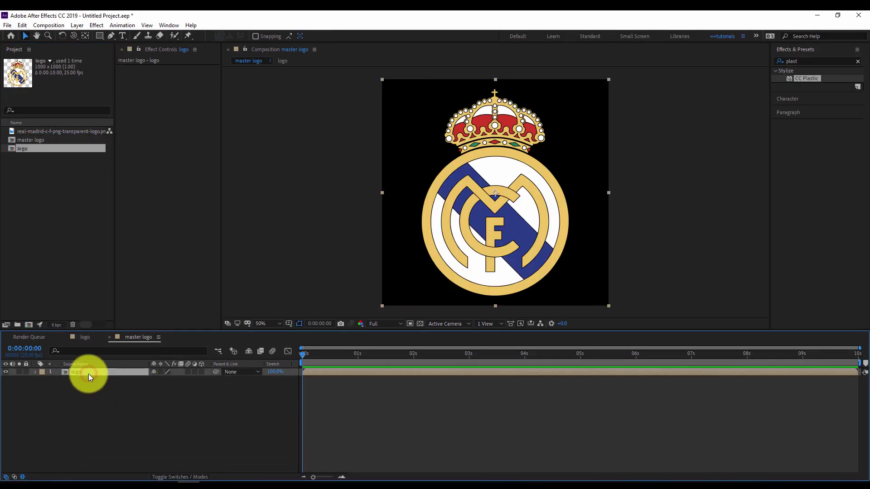
right_click(88, 374)
mouse_move(148, 254)
mouse_move(237, 283)
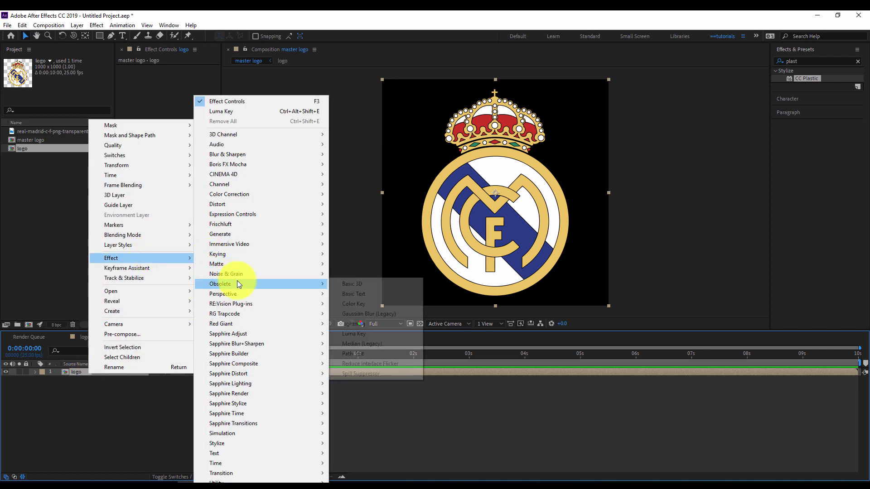
left_click(358, 334)
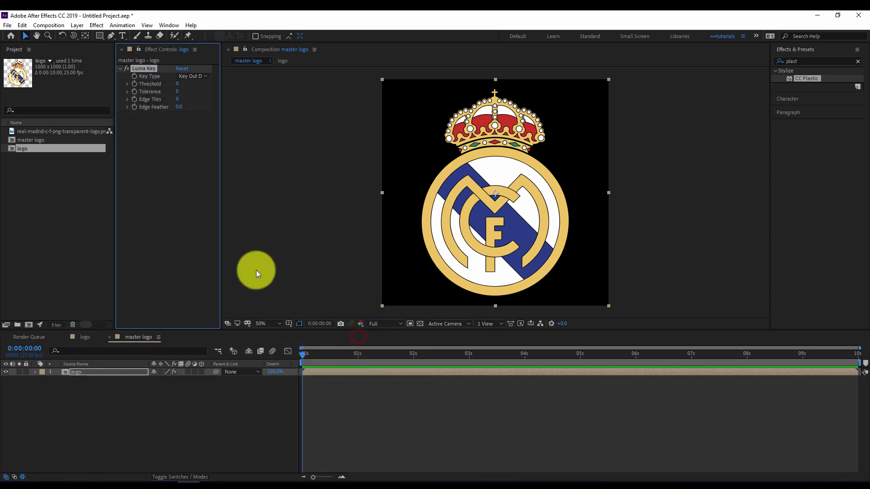
Give Luma Key's Threshold the expression index*10 and set Edge Feather to 10.
key("alt")
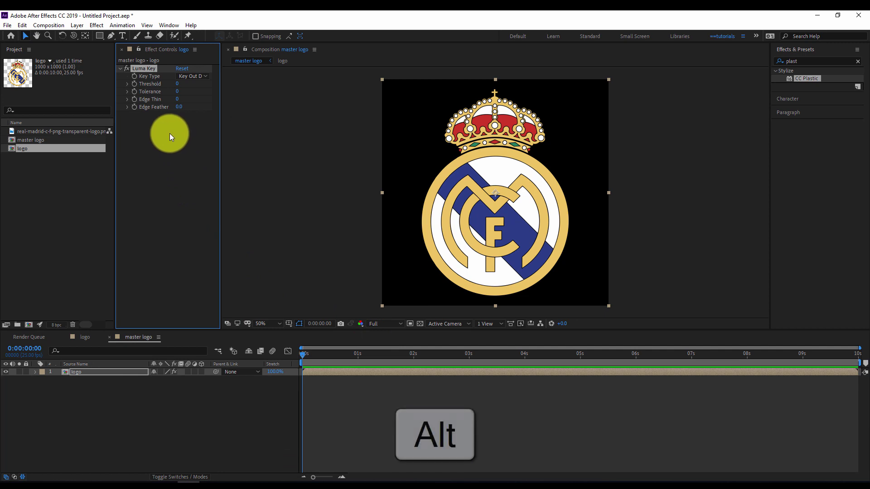
left_click(134, 83, "alt")
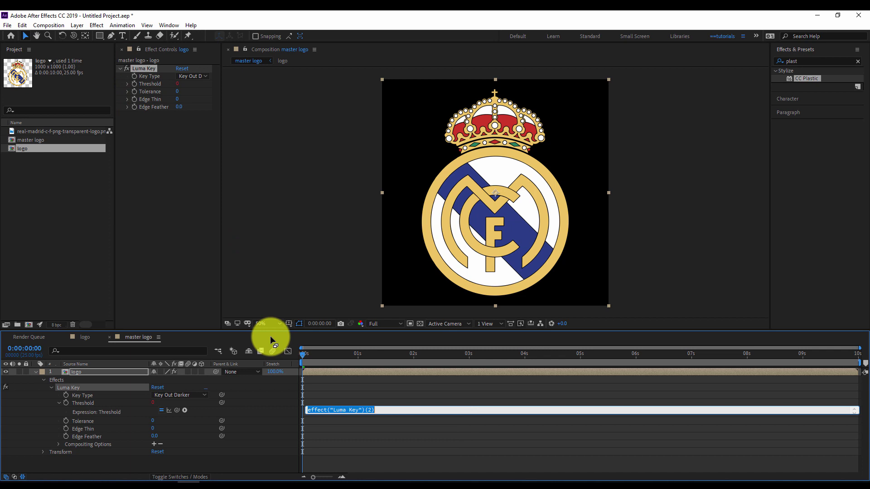
type("inde")
type("x")
type("*")
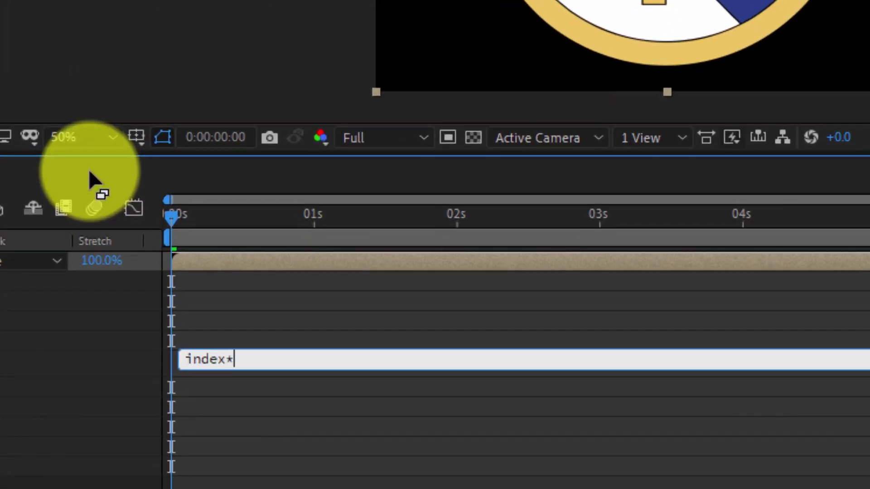
type("10")
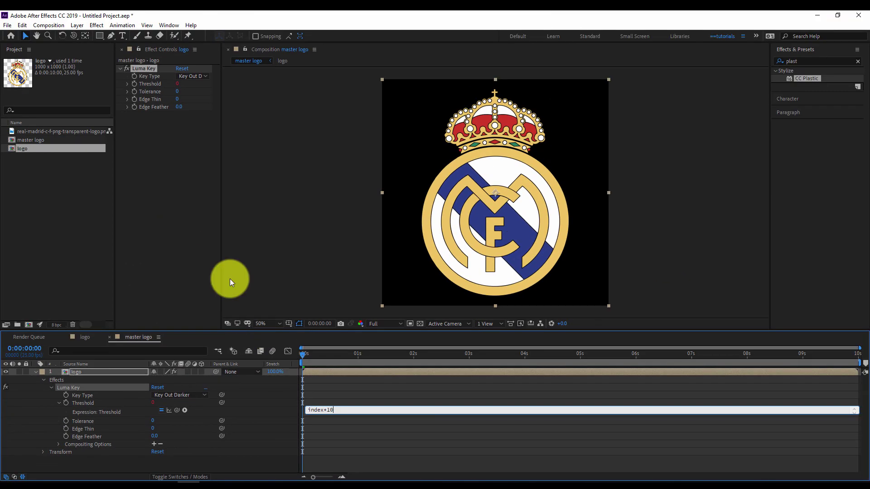
left_click(167, 149)
left_click(179, 106)
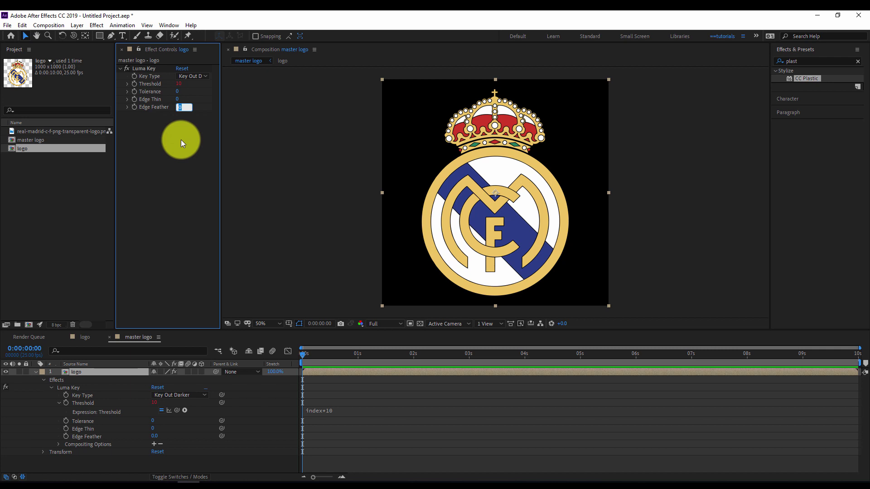
type("10")
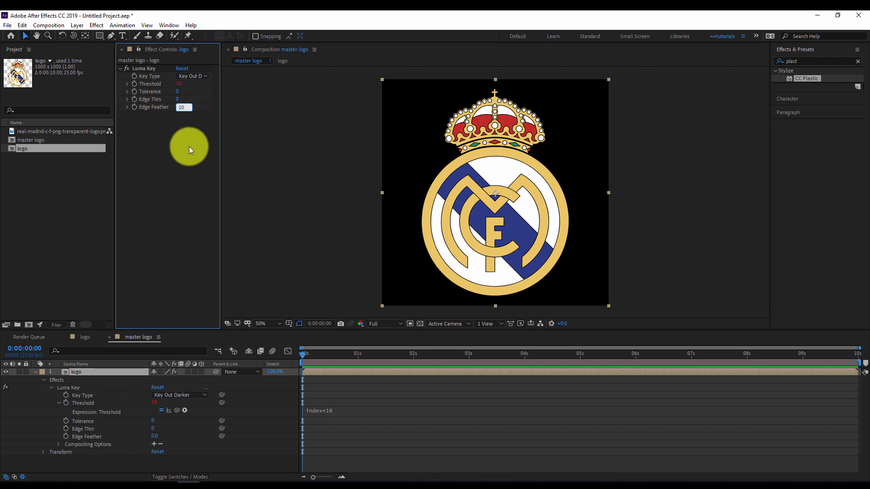
left_click(162, 146)
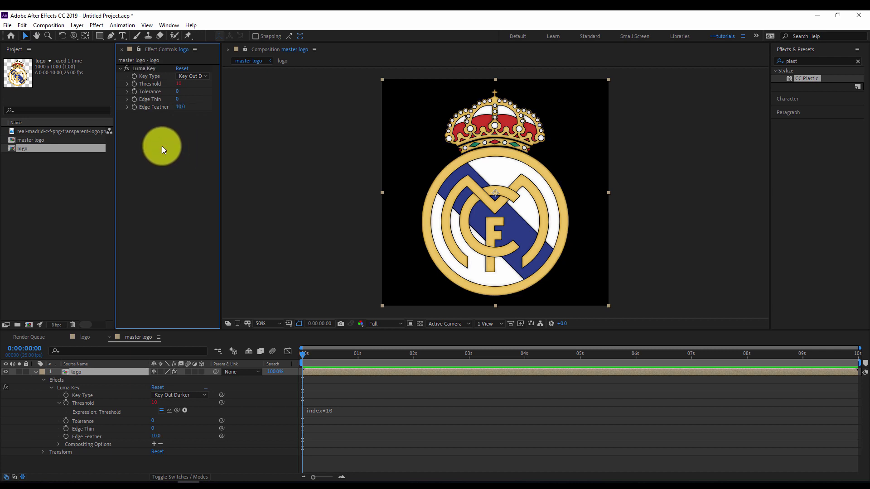
right_click(159, 155)
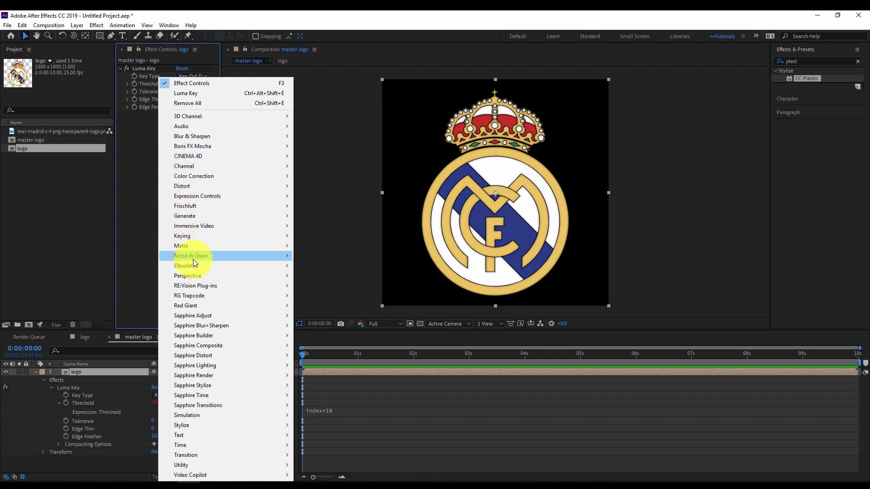
Add a Perspective > Drop Shadow to the logo layer with Softness 20.
mouse_move(192, 274)
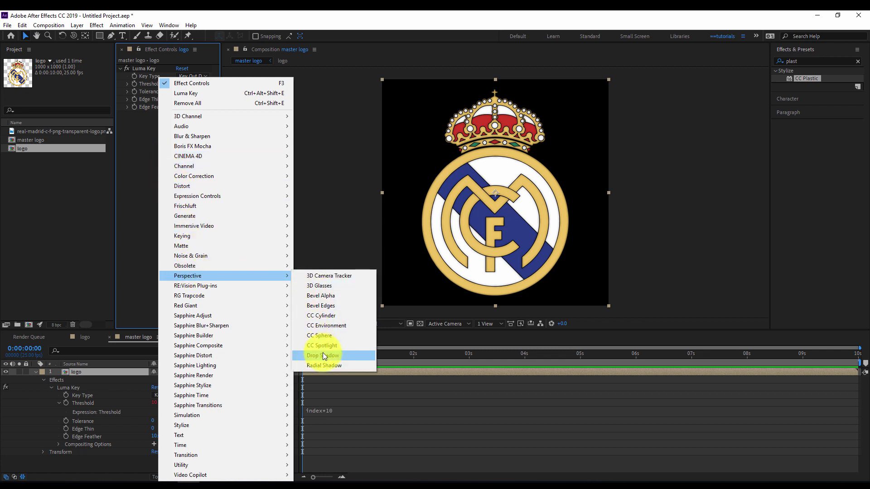
left_click(322, 355)
left_click(182, 203)
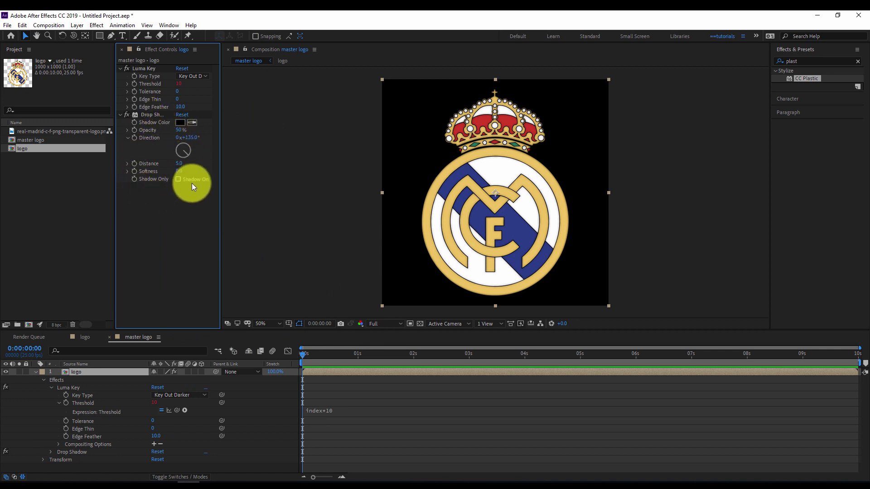
left_click(178, 171)
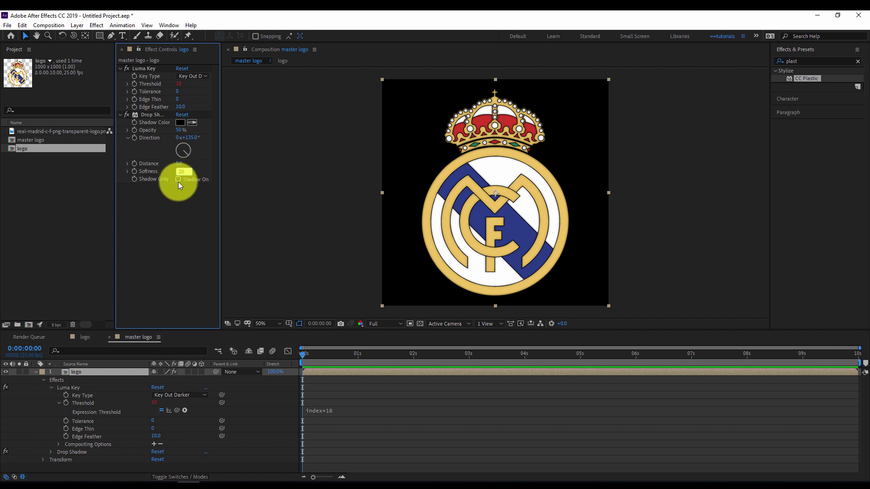
left_click(167, 213)
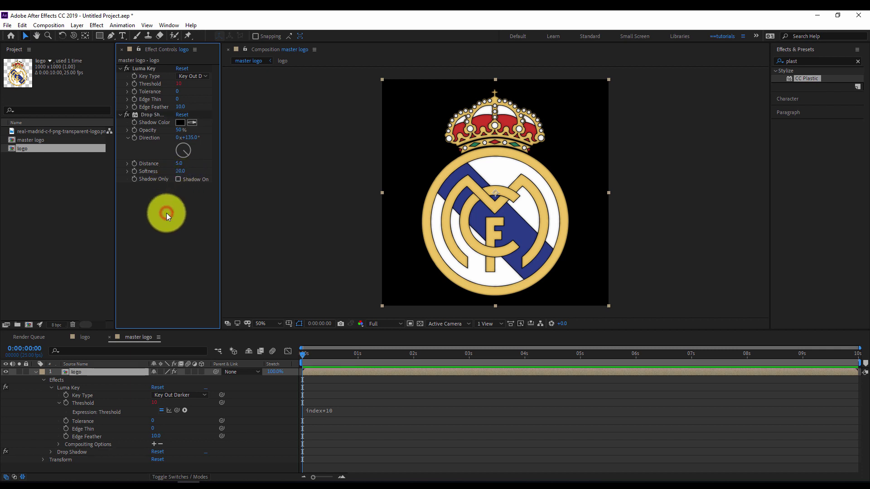
left_click(35, 372)
Turn on 3D for the logo layer and orbit Custom View 1 around it.
left_click(202, 371)
left_click(121, 392)
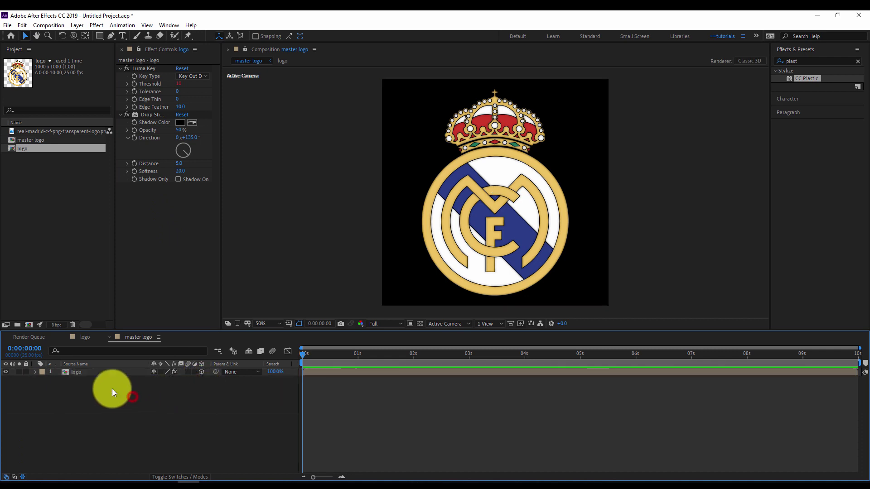
left_click(442, 324)
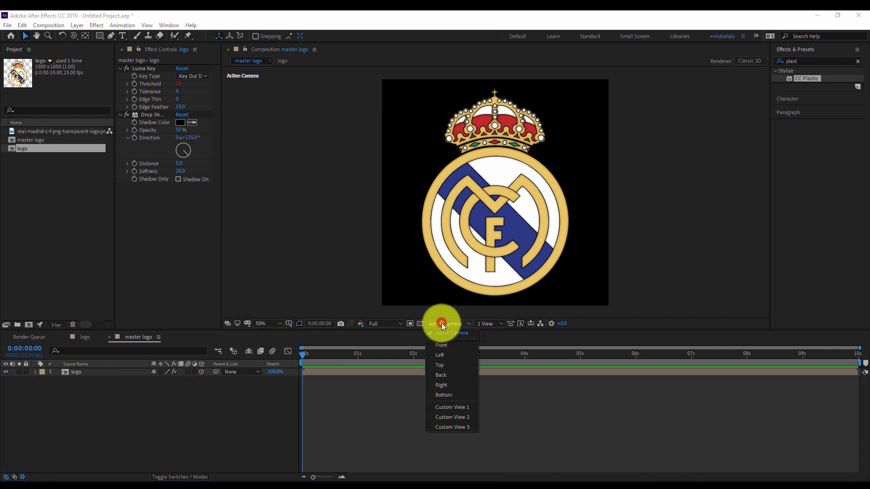
left_click(460, 406)
key("c")
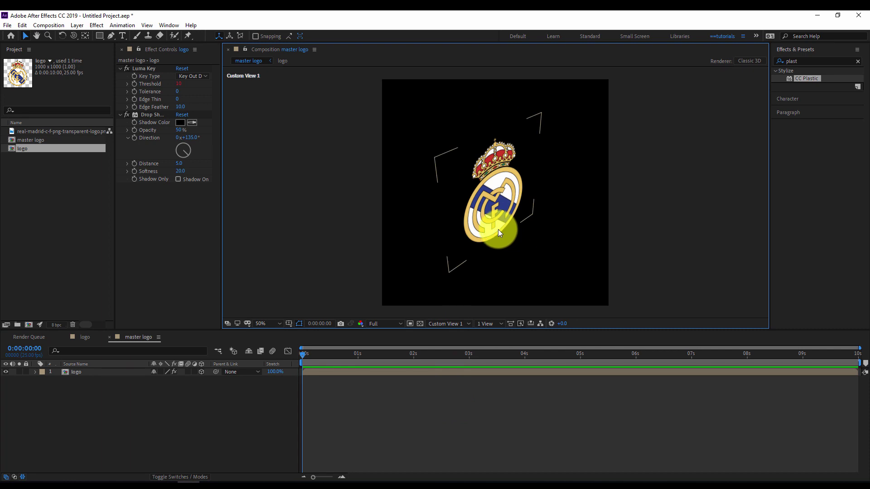
left_click_drag(502, 222, 327, 259)
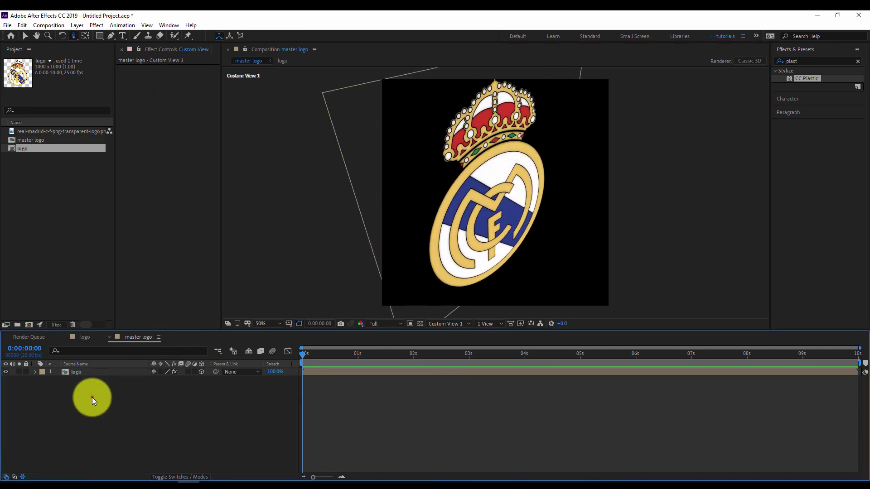
left_click(82, 383)
key("p")
left_click(77, 370)
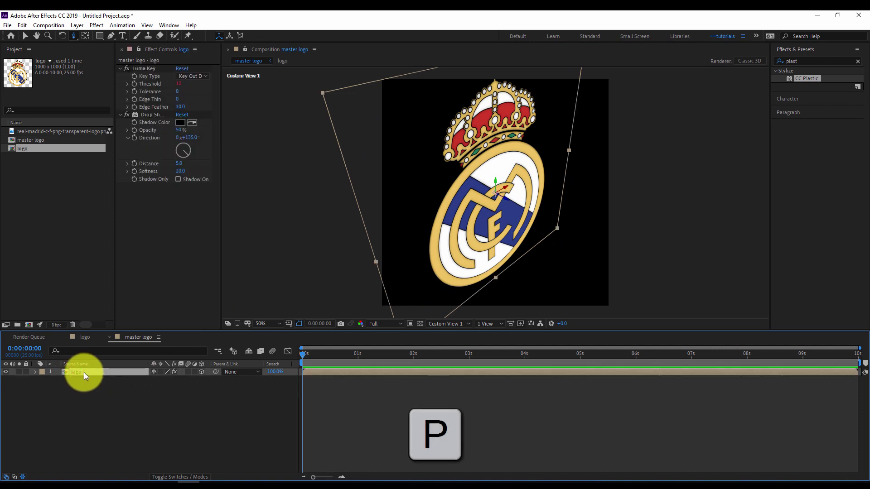
Give the logo layer's Position the expression [500,500,-index].
key("p")
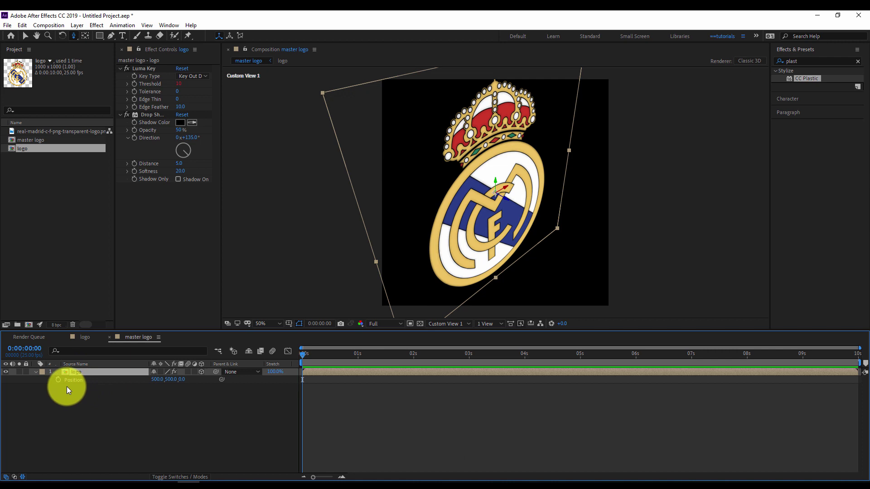
key("alt")
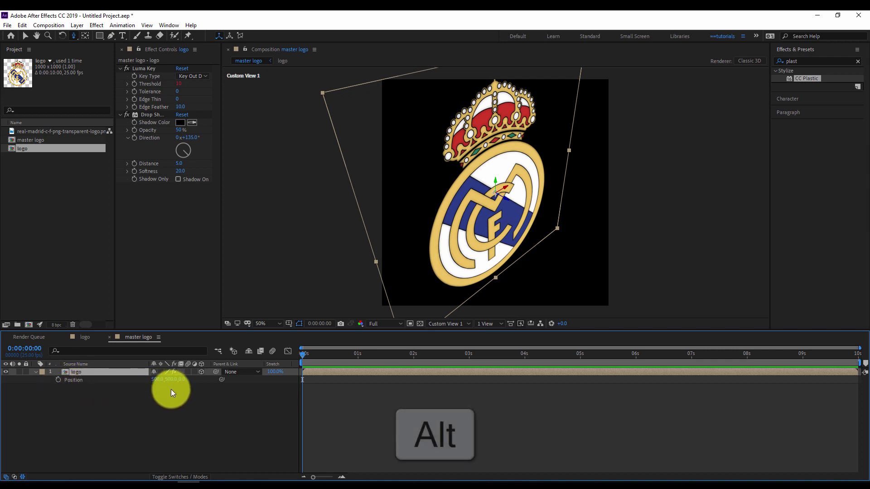
left_click(58, 380, "alt")
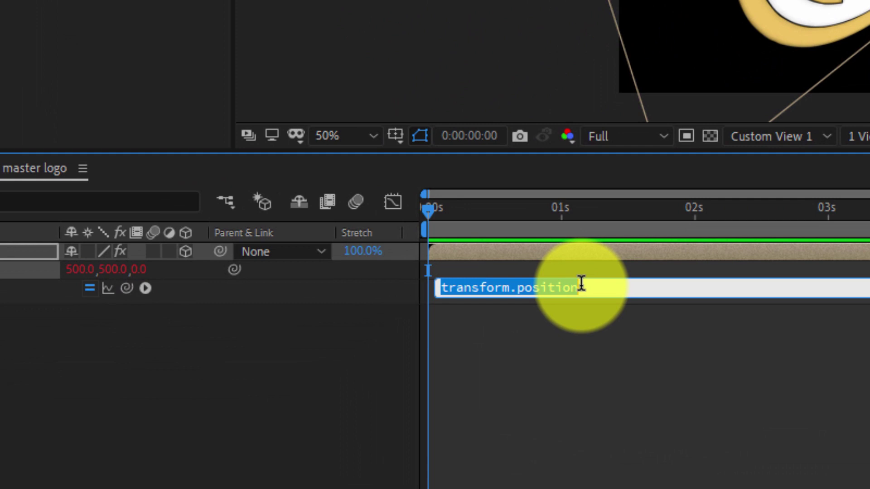
type("[")
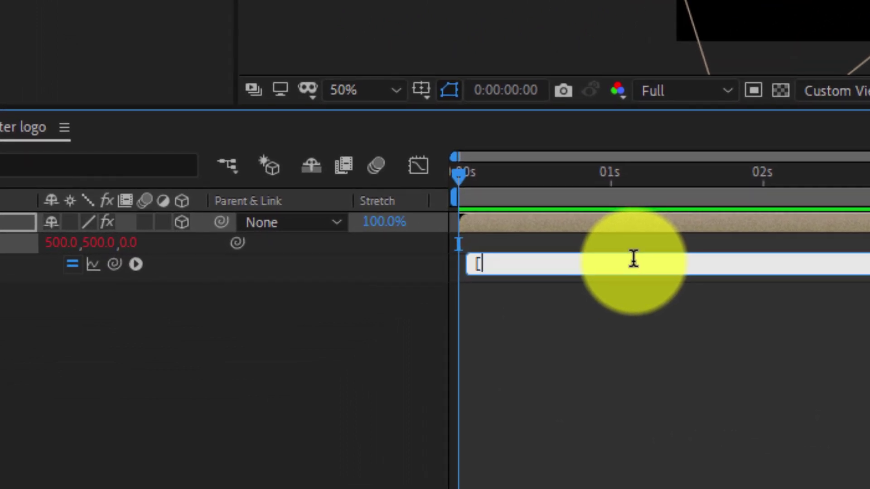
type("500,500,")
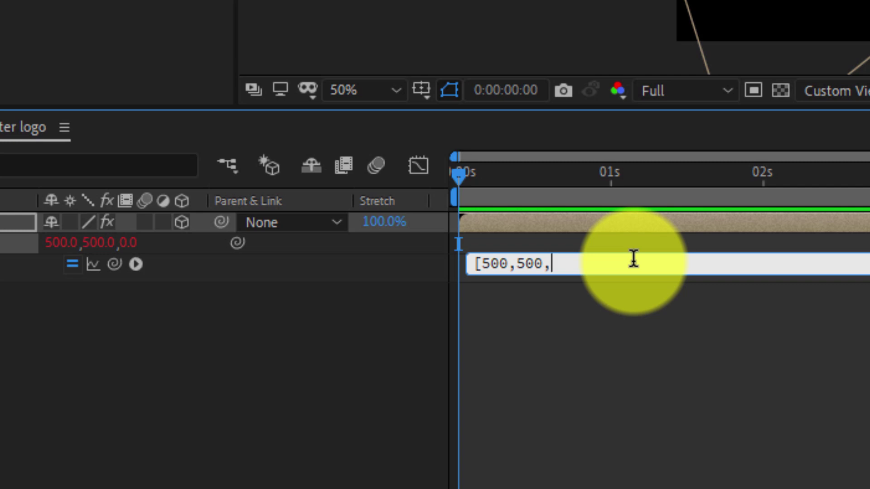
type("-index")
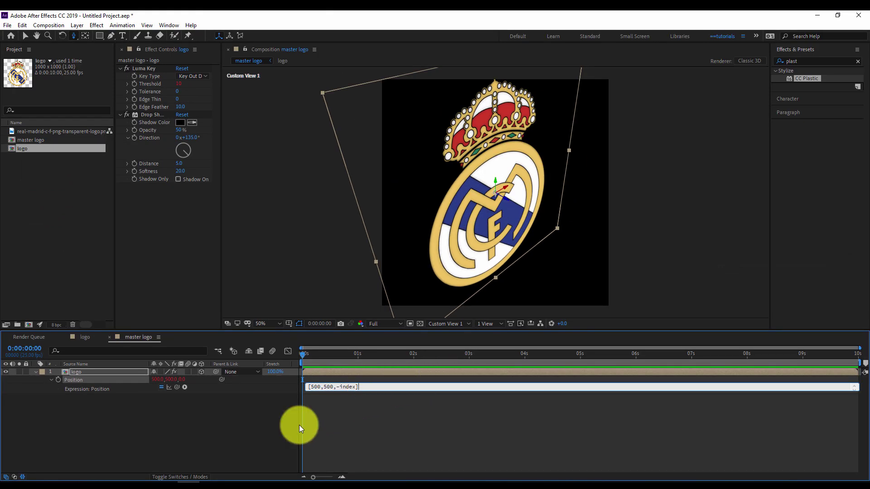
left_click(225, 421)
left_click(91, 375)
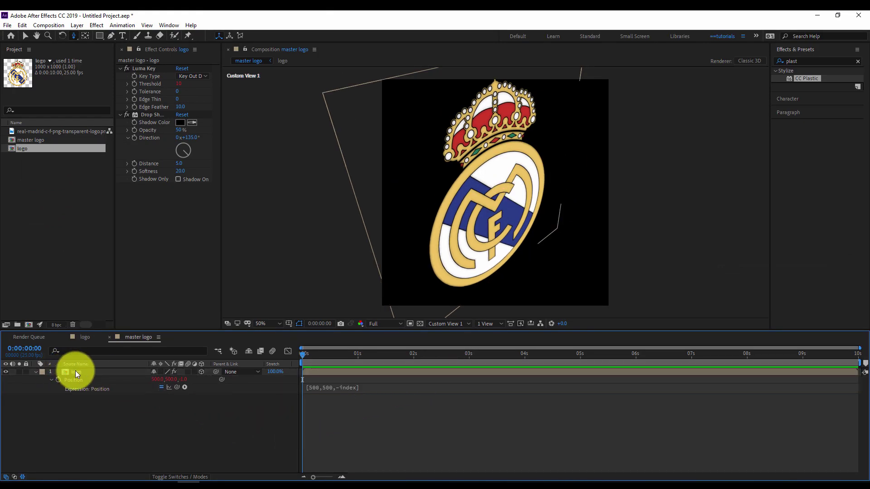
left_click(79, 371)
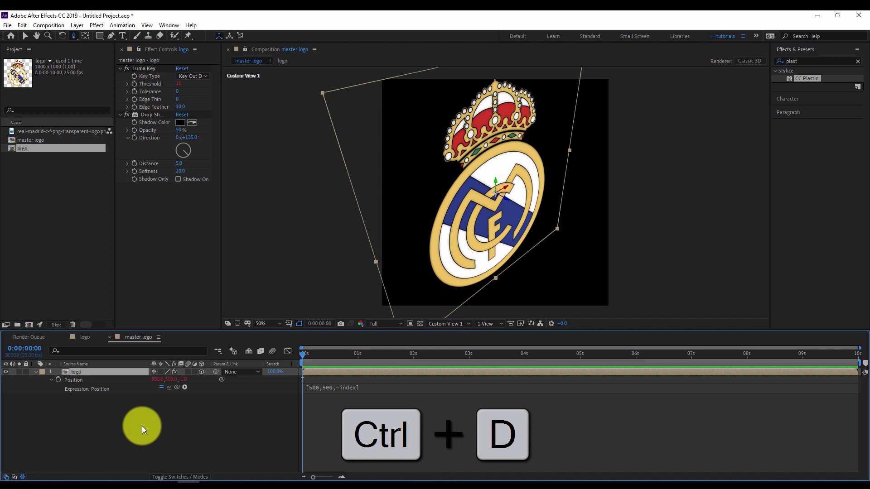
Duplicate the logo layer with Ctrl+D up to 26 copies and move the view closer.
key("ctrl+d")
key("ctrl+d")
key("ctrl+d")
key("ctrl+d")
key("ctrl+d")
key("ctrl+d")
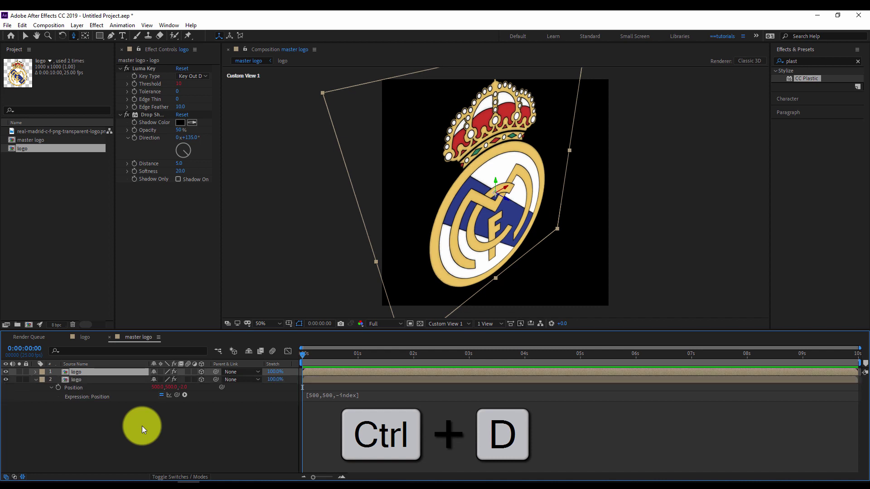
key("ctrl+d")
key("ctrl+d")
key("ctrl+d")
key("ctrl+d")
key("ctrl+d")
key("ctrl+d")
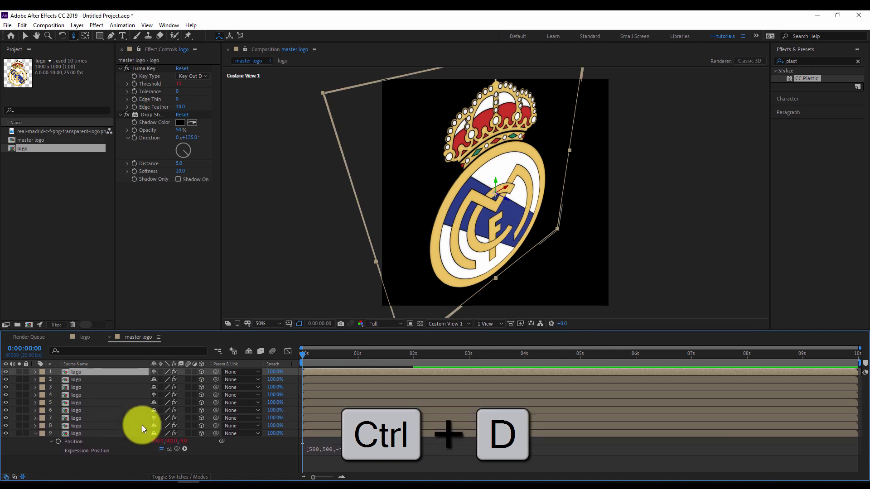
key("ctrl+d")
key("ctrl+d")
key("ctrl+d")
key("ctrl+d")
key("ctrl+d")
key("ctrl+d")
key("ctrl+d")
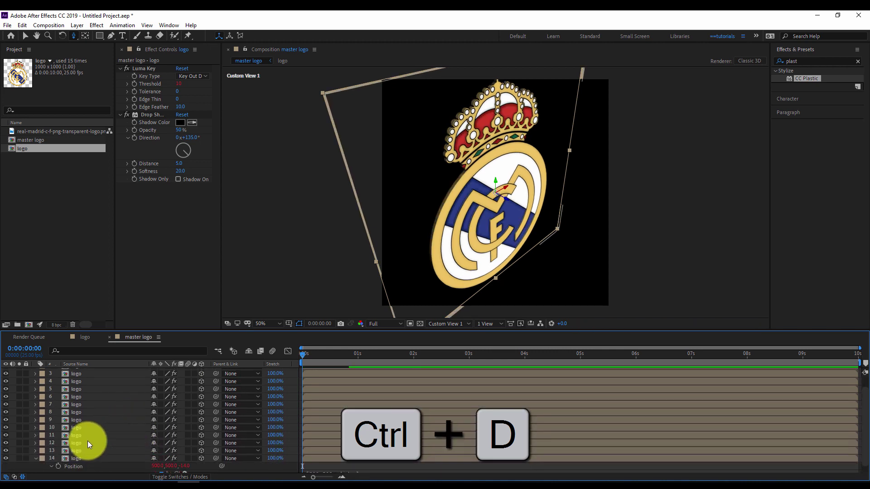
key("ctrl+d")
key("ctrl+d")
key("ctrl+d")
key("ctrl+d")
key("ctrl+d")
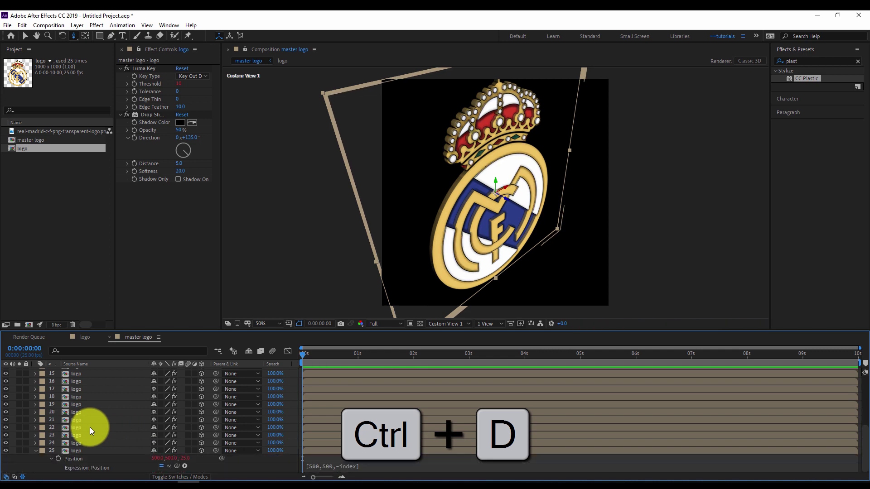
key("ctrl+d")
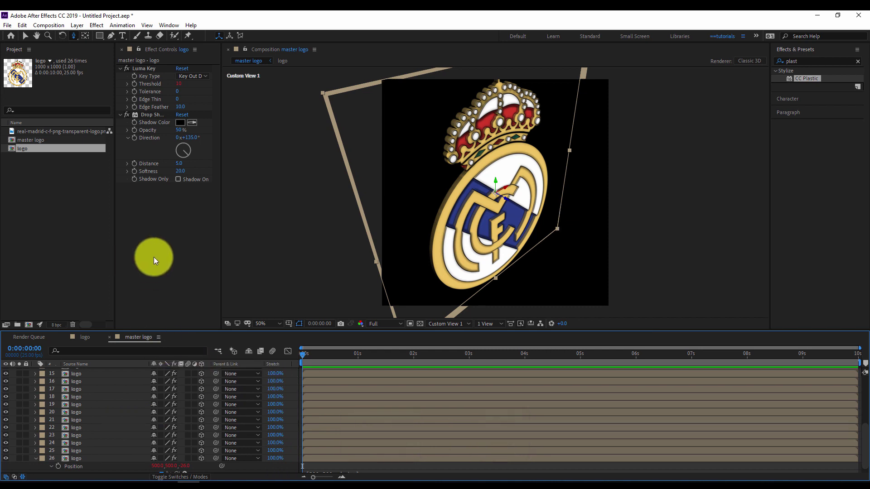
left_click(43, 189)
left_click_drag(477, 215, 444, 227)
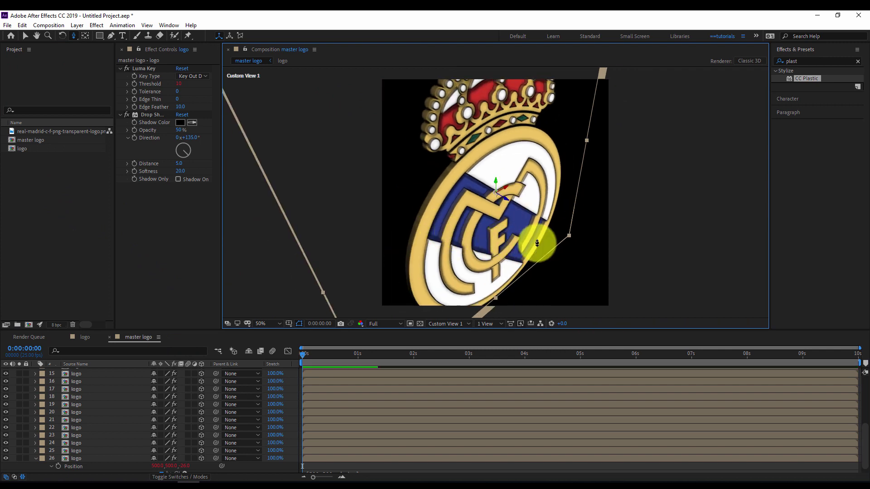
Nest master logo into a new composition, master logo 2.
left_click(53, 181)
left_click(33, 142)
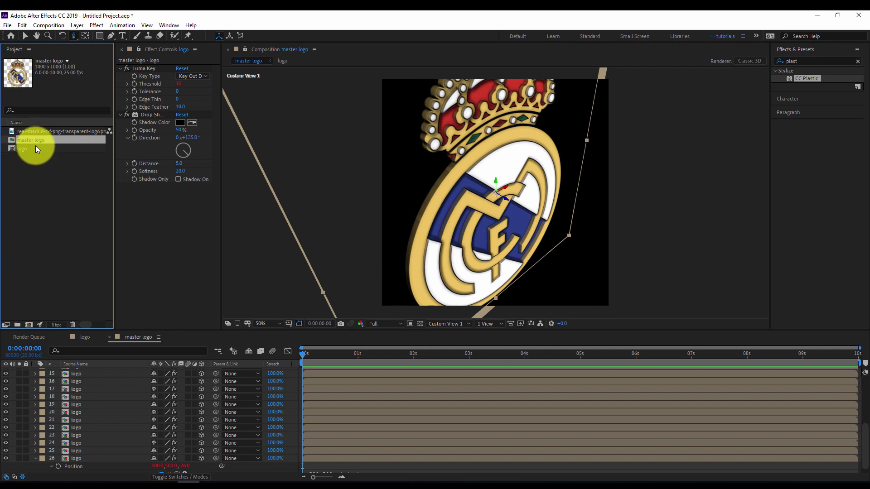
left_click_drag(32, 138, 29, 321)
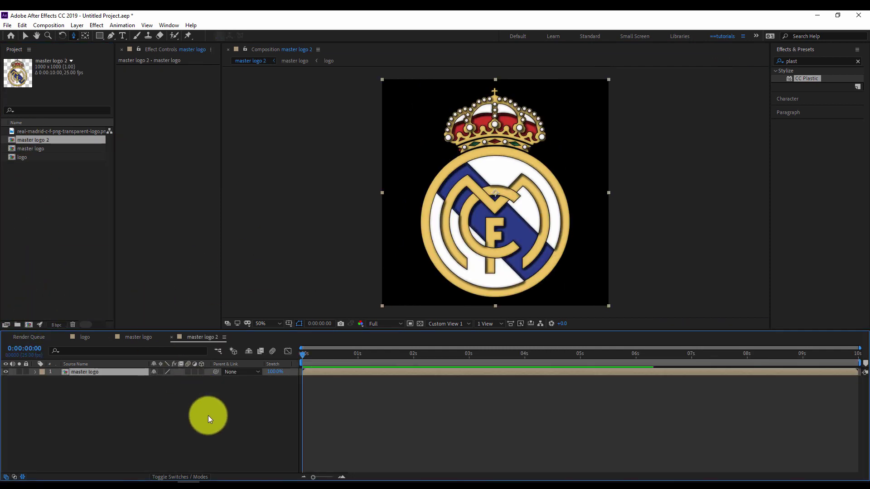
Set master logo 2 to the HDTV 1080 25 preset and make its master logo layer 3D.
right_click(220, 408)
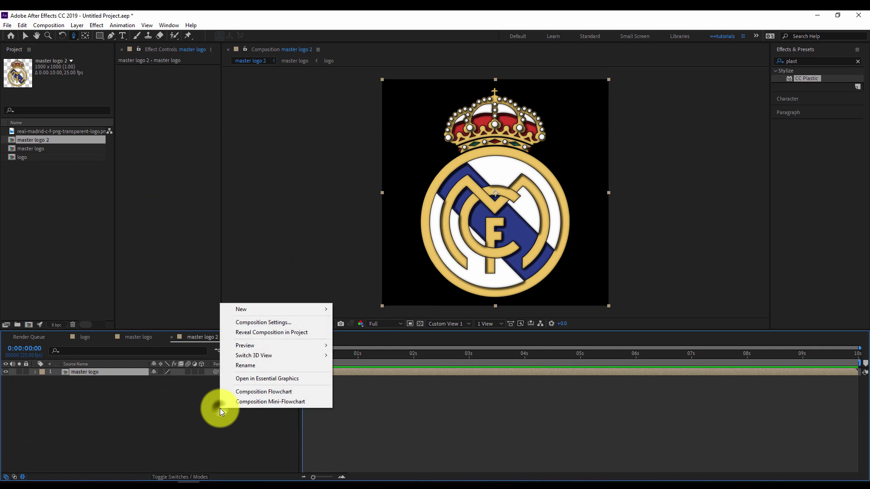
left_click(270, 322)
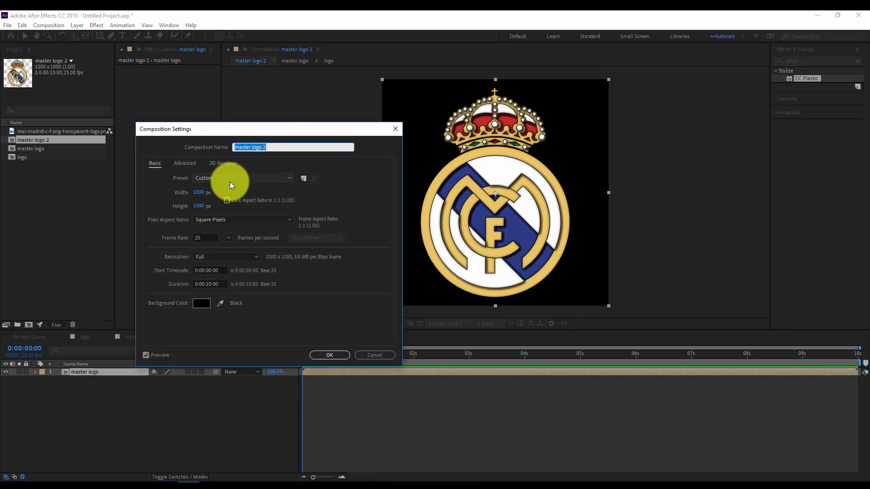
left_click(231, 179)
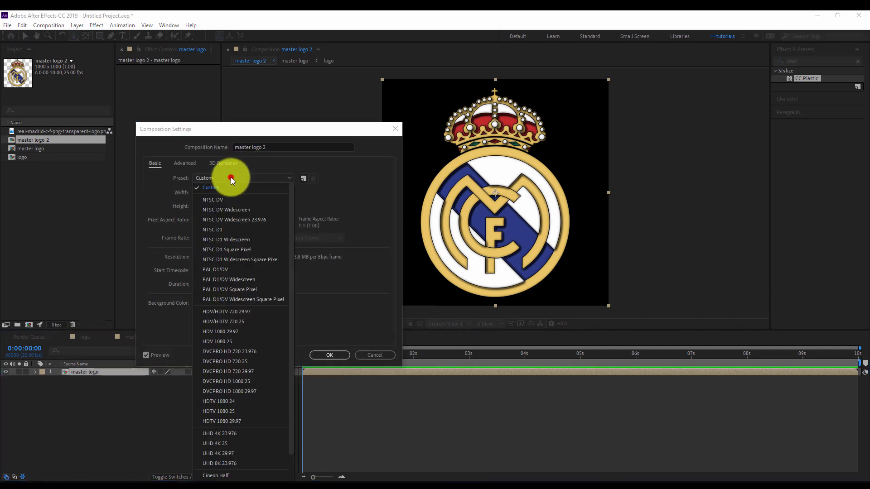
left_click(233, 412)
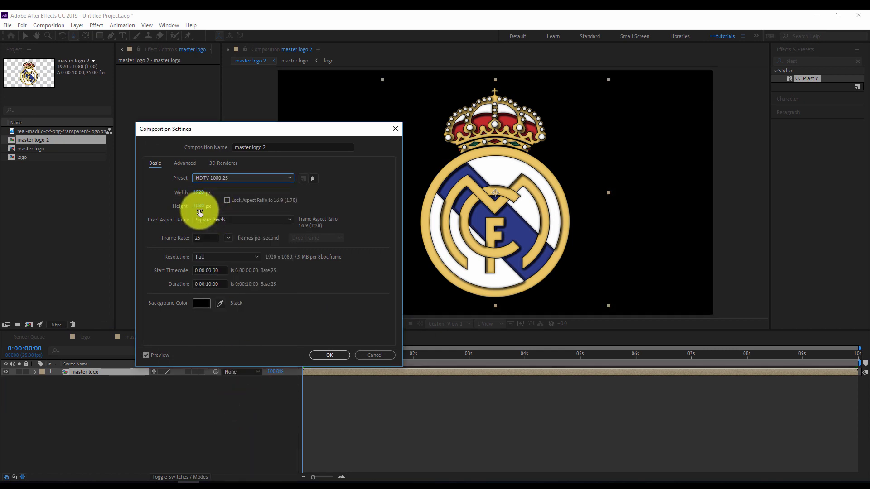
left_click(331, 355)
left_click(207, 406)
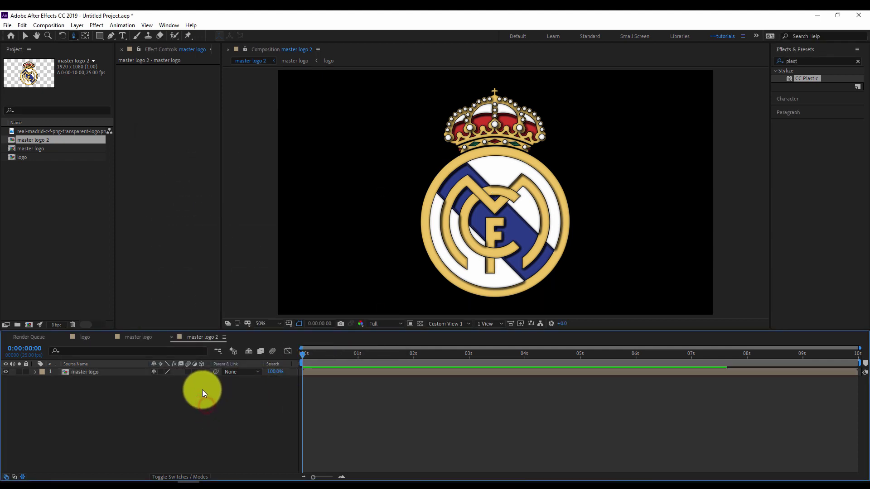
left_click(202, 371)
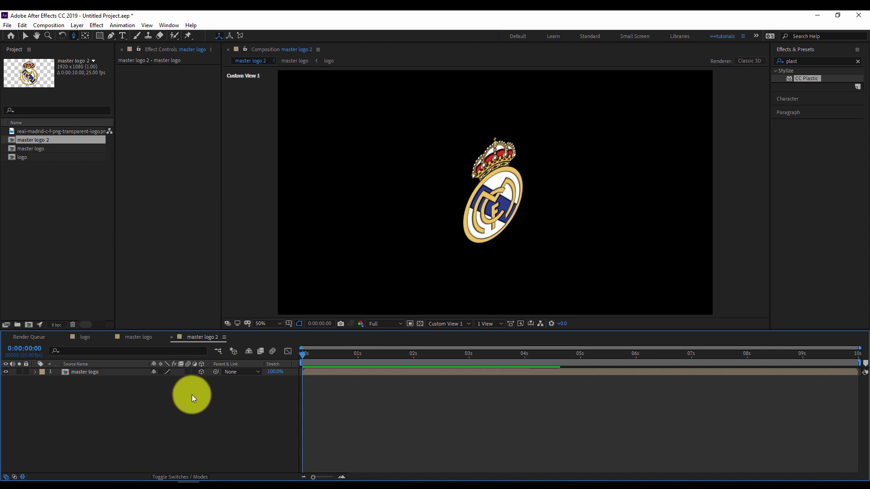
Turn on Collapse Transformations for the master logo layer.
left_click(161, 374)
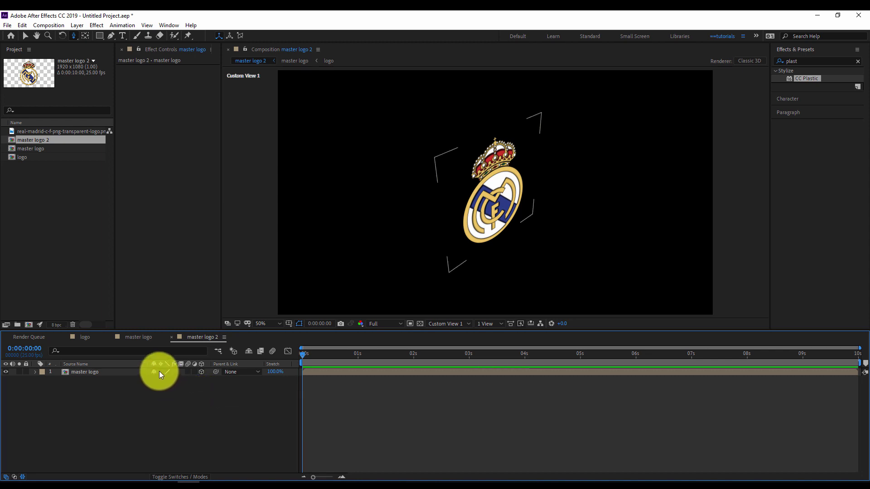
left_click(161, 372)
left_click(232, 389)
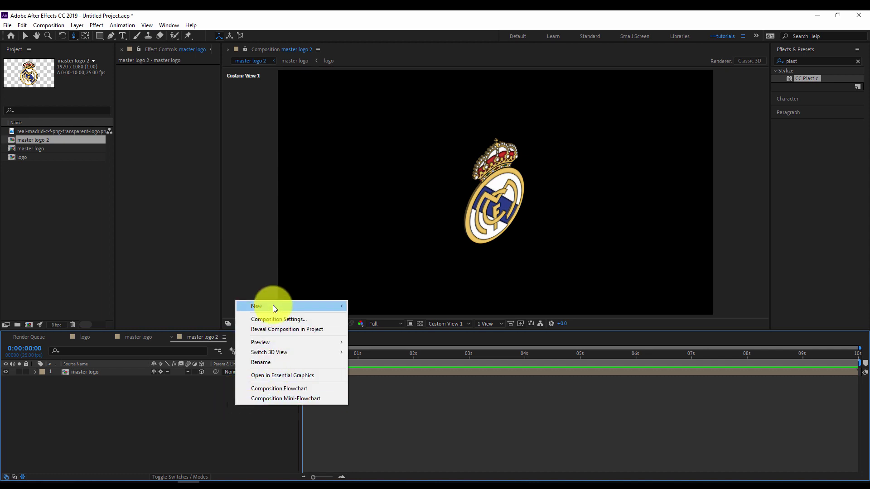
Add Camera 1 to master logo 2 and view the scene through Active Camera.
mouse_move(272, 305)
left_click(379, 349)
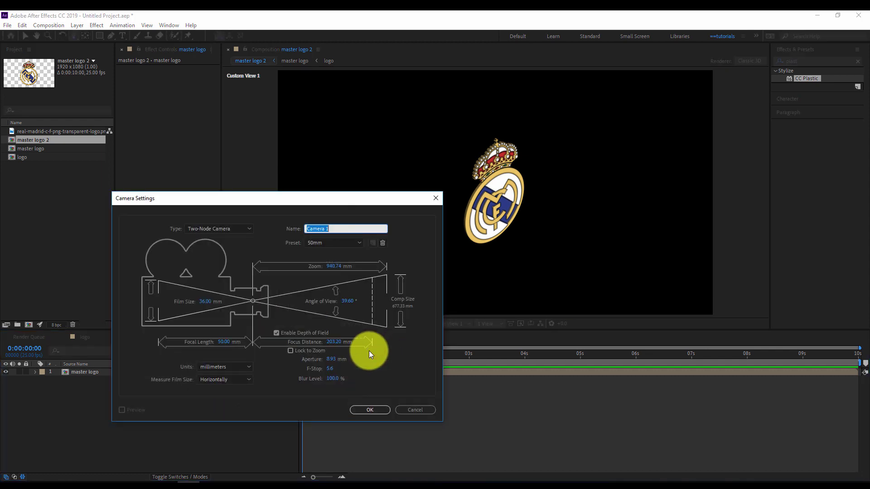
left_click(366, 410)
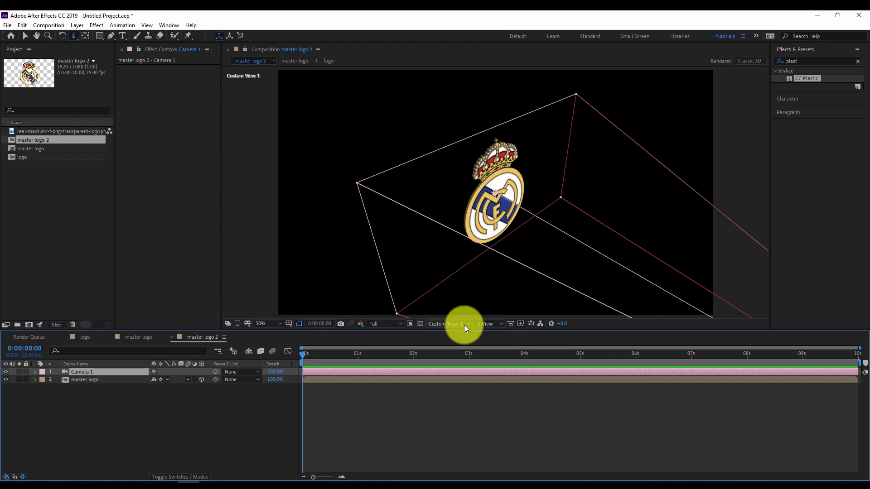
left_click(443, 325)
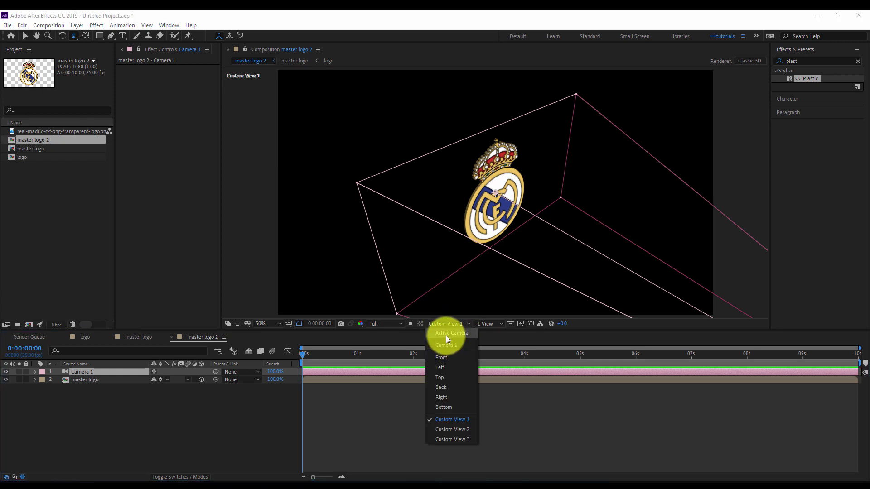
left_click(446, 335)
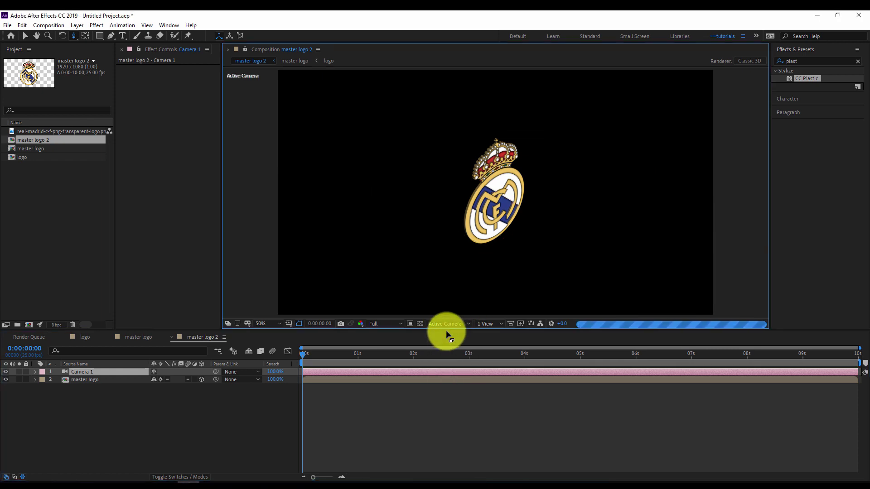
Turn off Depth of Field in Camera 1's Camera Options.
left_click(35, 373)
left_click(42, 387)
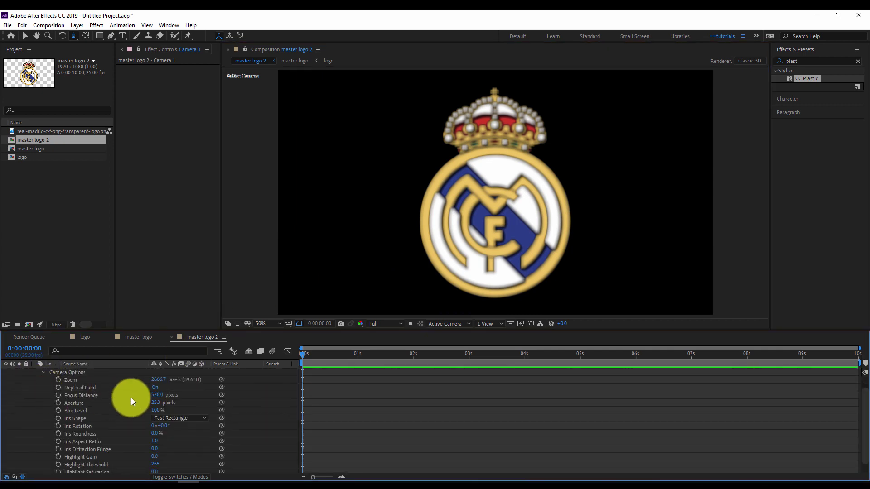
left_click(155, 389)
left_click(42, 373)
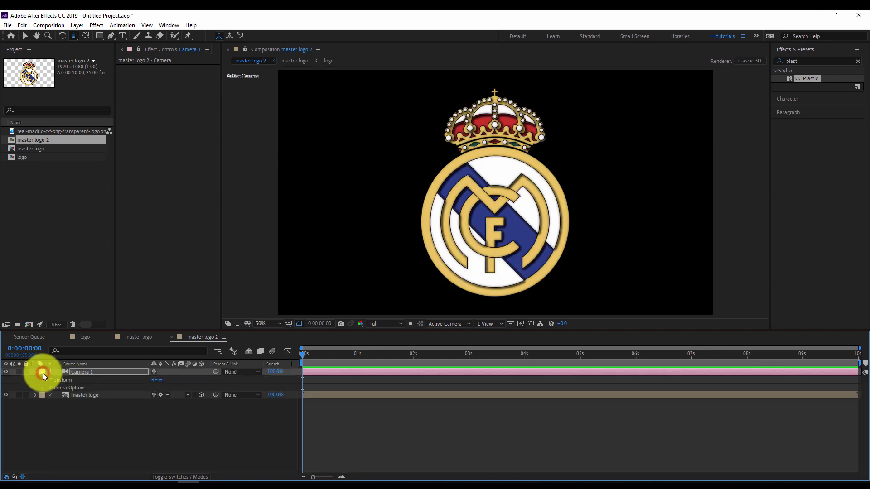
left_click(156, 427)
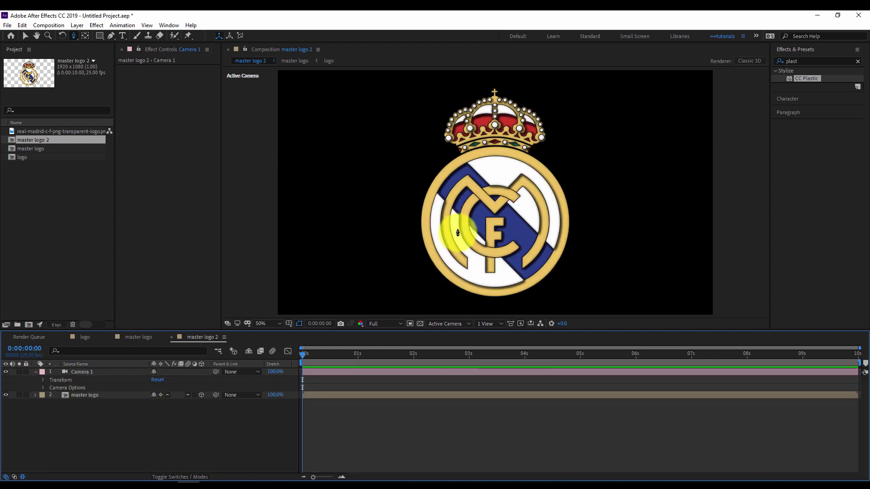
Orbit Camera 1 so the crest appears turned sideways, showing its extruded thickness.
key("c")
left_click(494, 213)
mouse_move(521, 210)
left_mouse_down()
mouse_move(528, 197)
mouse_move(530, 216)
left_mouse_up()
left_click(125, 425)
left_click(84, 395)
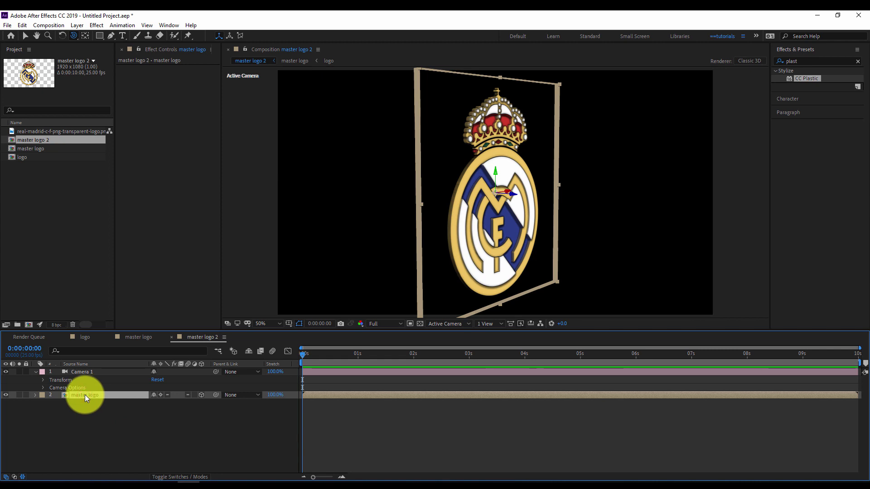
key("s")
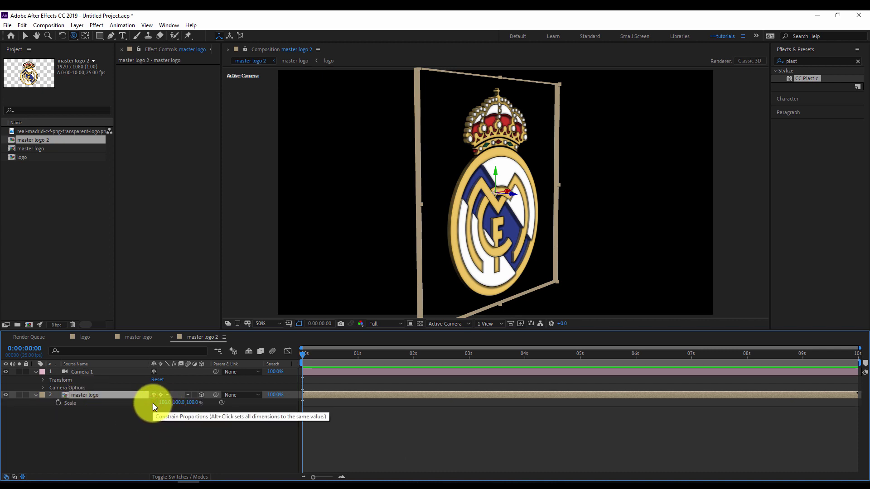
Unlink the master logo's Scale, set its depth to 300%, and orbit to view the thicker crest.
left_click(153, 403)
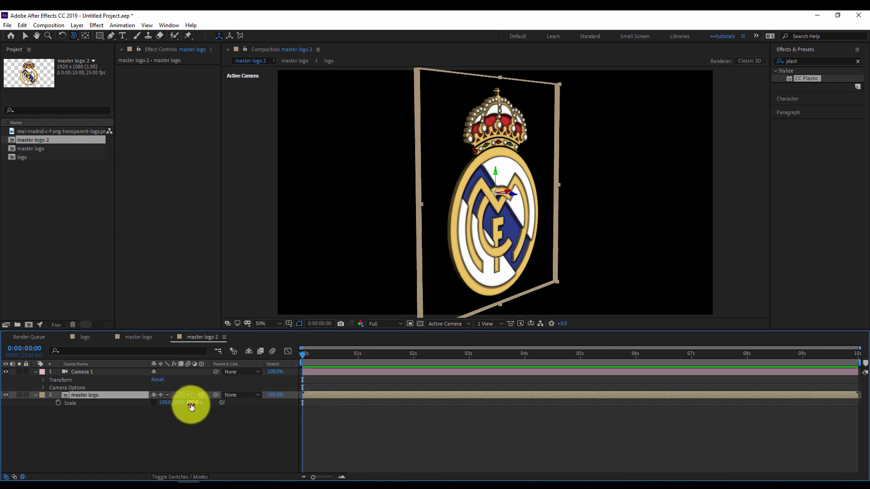
left_click(192, 402)
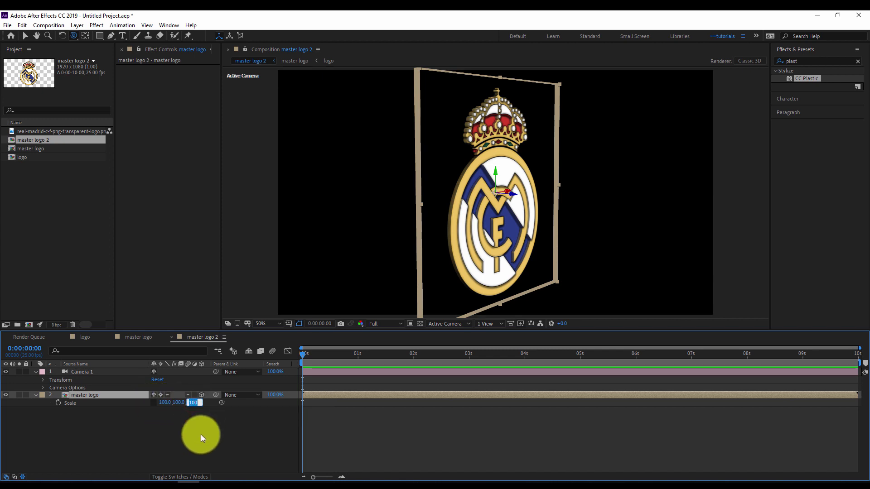
type("300")
key("Return")
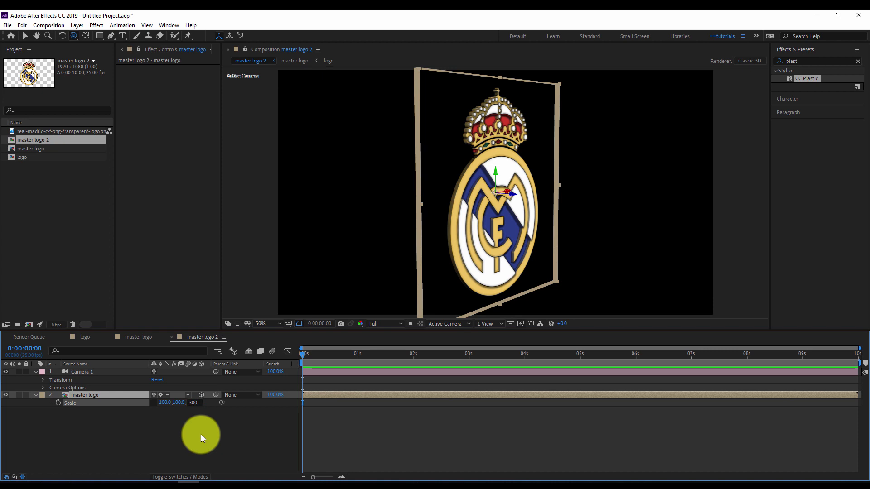
left_click_drag(494, 212, 504, 236)
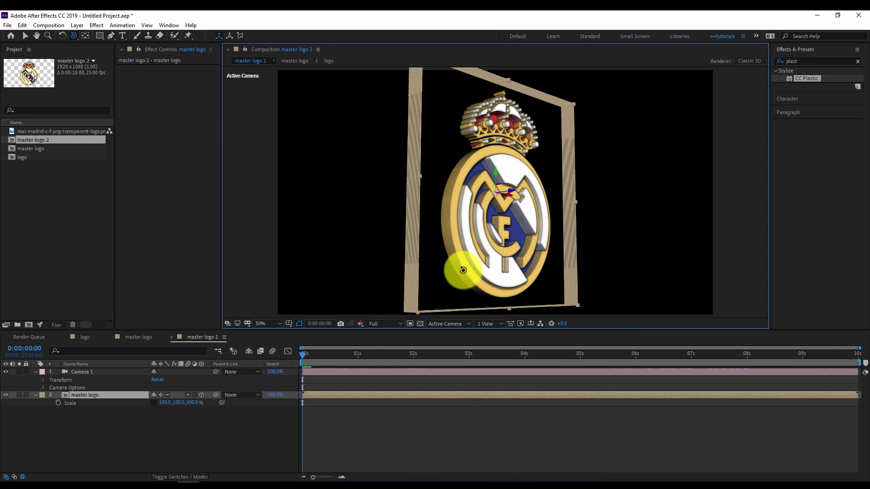
left_click(208, 427)
Apply CC Plastic to the master logo layer for a glossy, embossed surface.
left_click(97, 394)
left_click(124, 415)
left_click(89, 395)
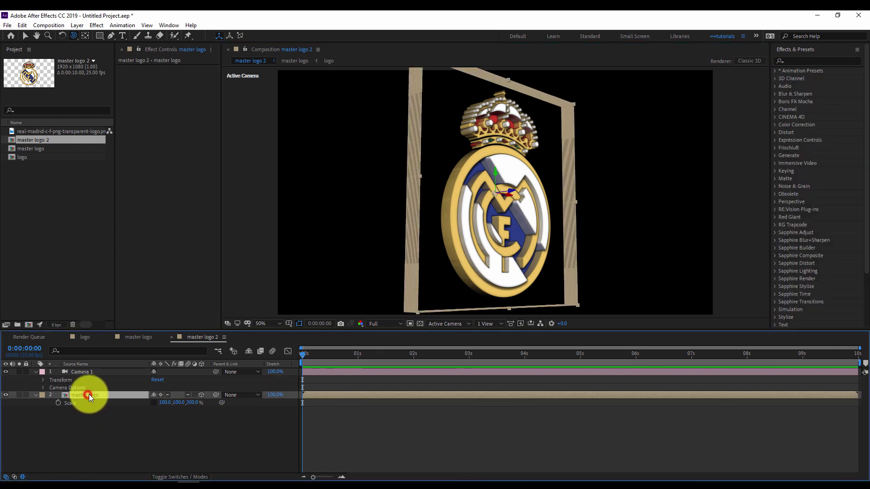
left_click(801, 60)
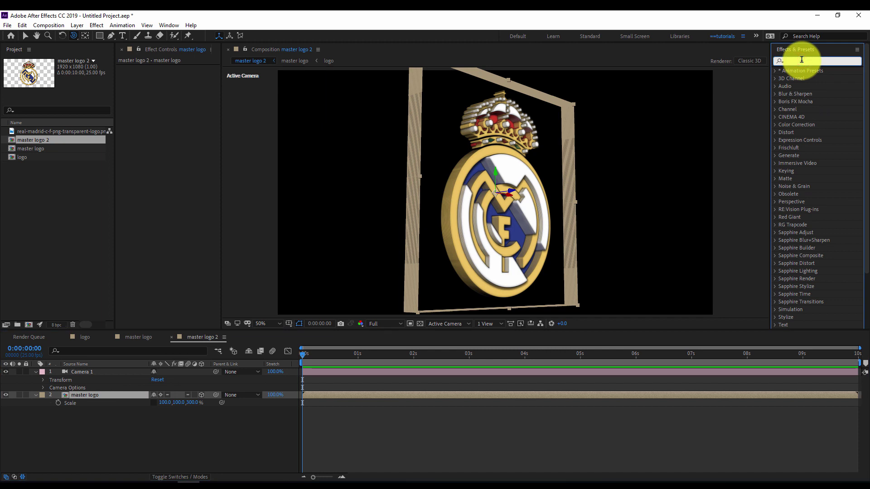
type("plas")
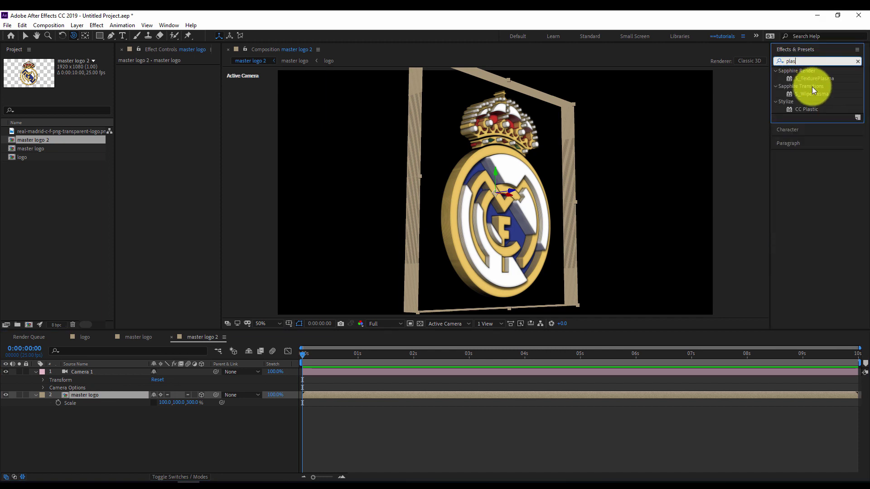
double_click(810, 109)
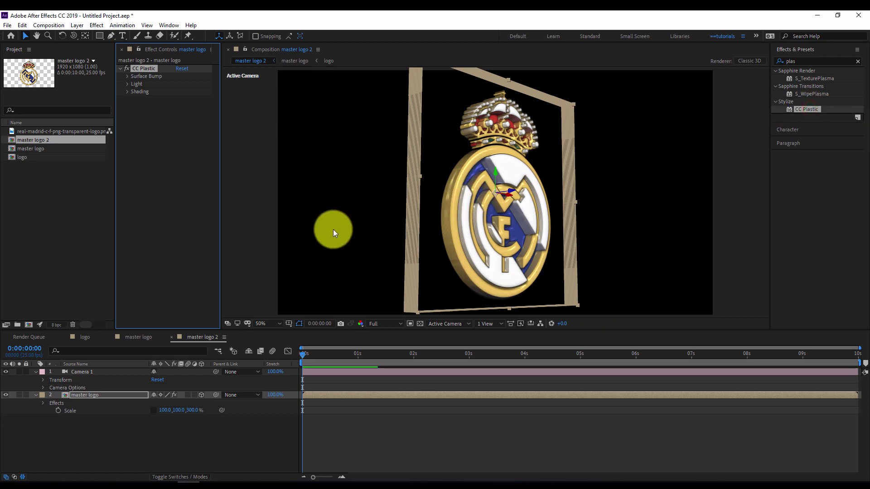
Orbit the camera back so the crest faces the front.
key("c")
left_click_drag(472, 227, 435, 251)
left_click(140, 432)
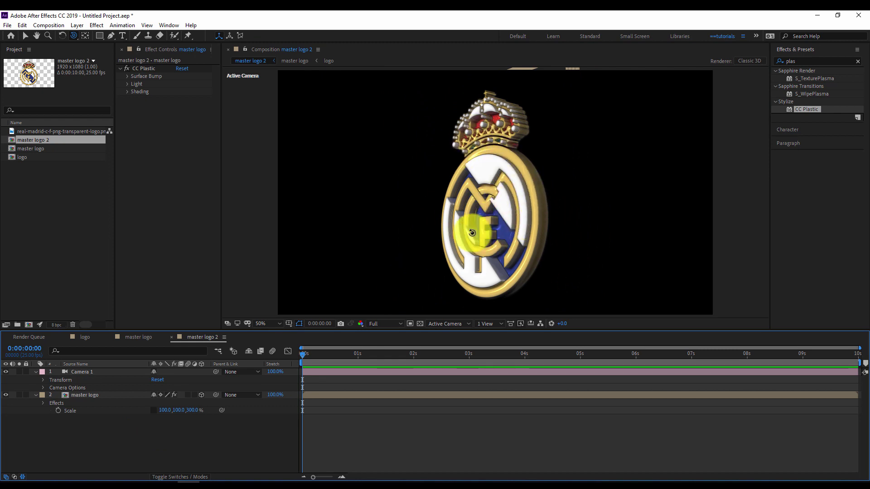
left_click_drag(497, 211, 543, 215)
left_click(151, 437)
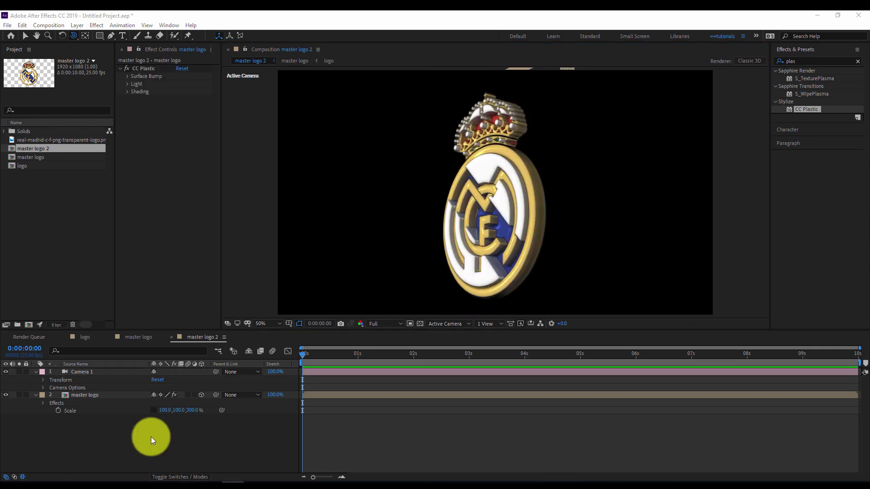
right_click(151, 437)
Add a 2000×2000 blue 3D solid below the master logo, scaled to 438%.
mouse_move(198, 343)
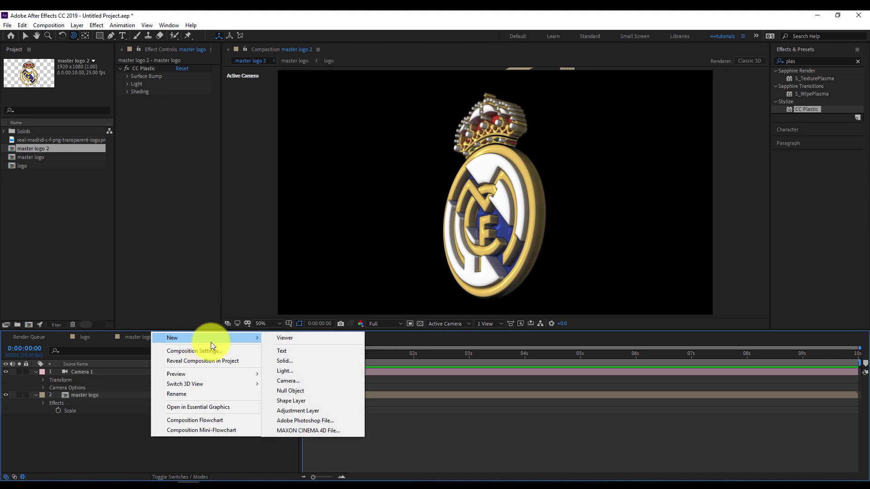
left_click(309, 359)
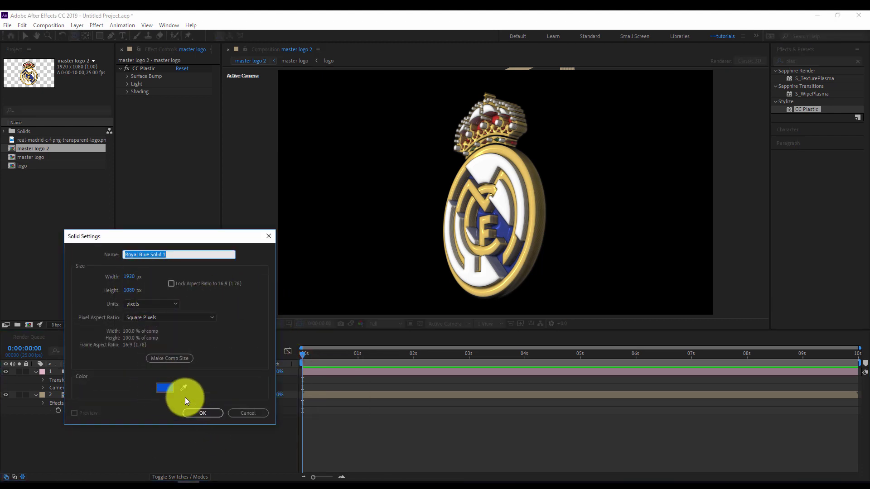
left_click(130, 277)
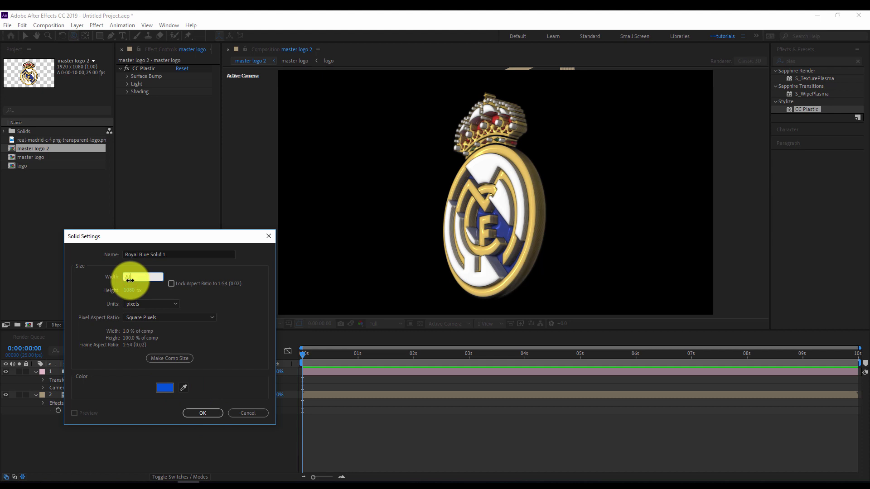
type("2000")
left_click(133, 291)
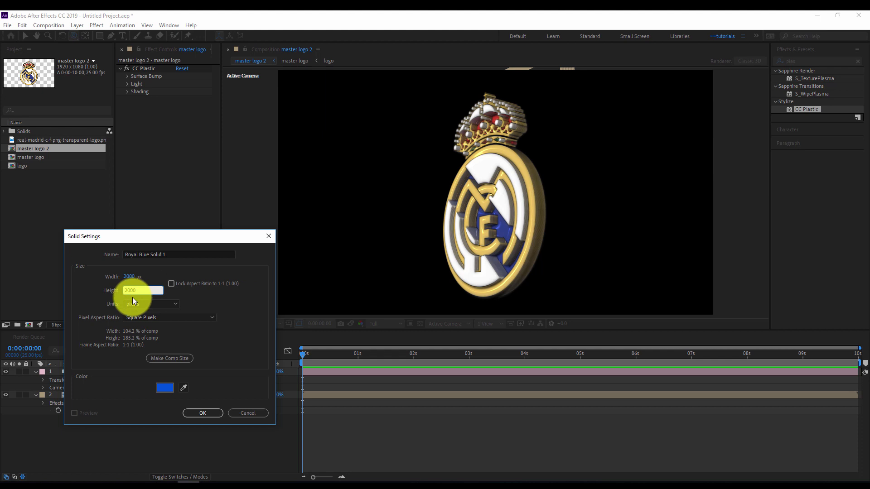
left_click(200, 411)
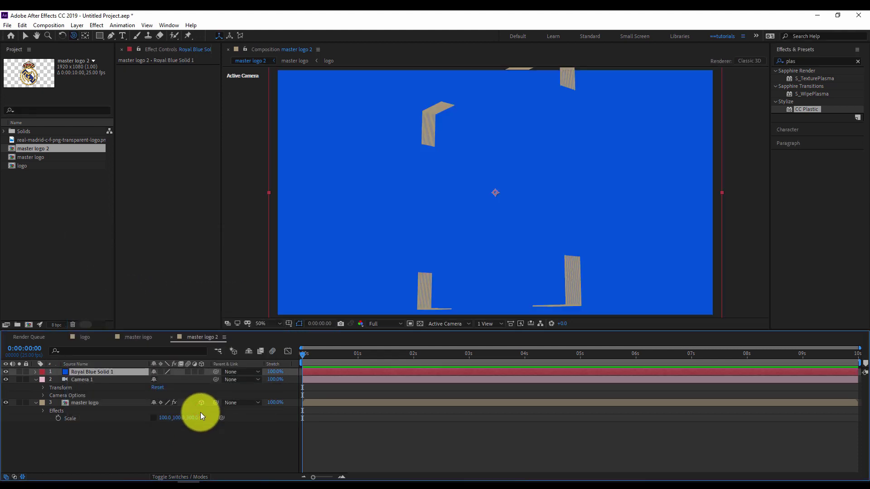
left_click(200, 371)
left_click_drag(99, 371, 91, 421)
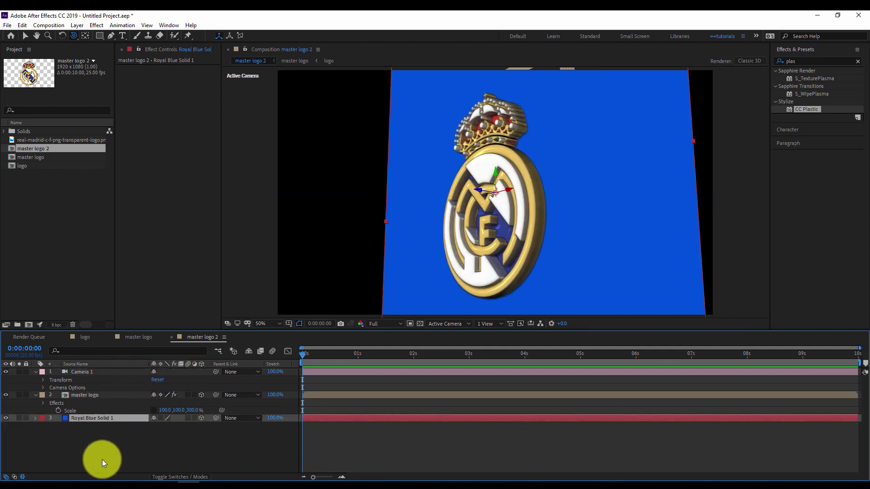
left_click_drag(167, 428, 322, 428)
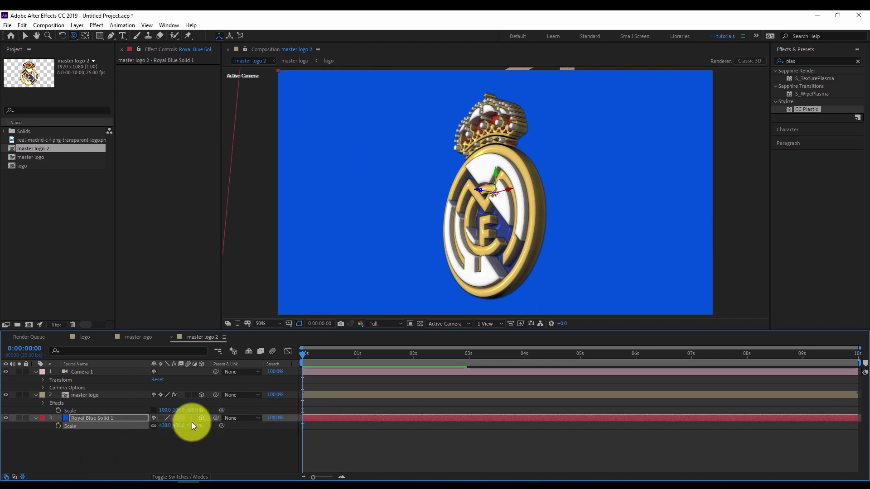
Apply CC HexTile to the blue solid to tile it with hexagons.
left_click_drag(809, 61, 778, 60)
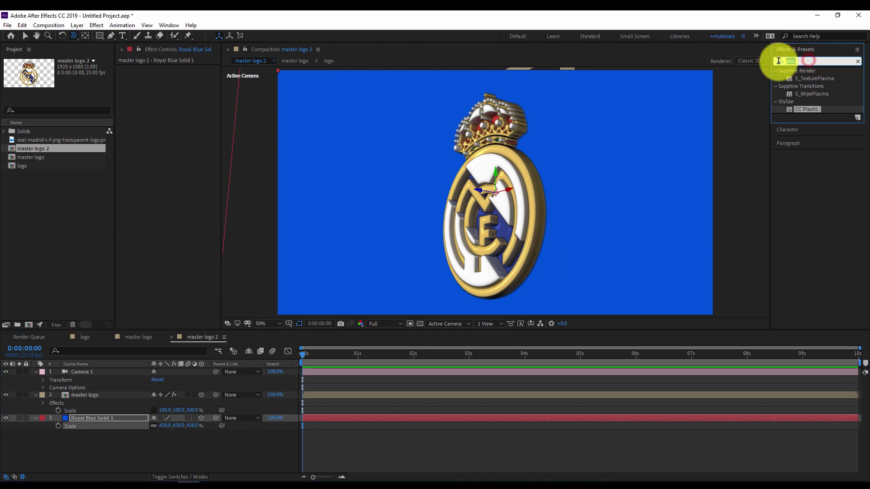
type("hex")
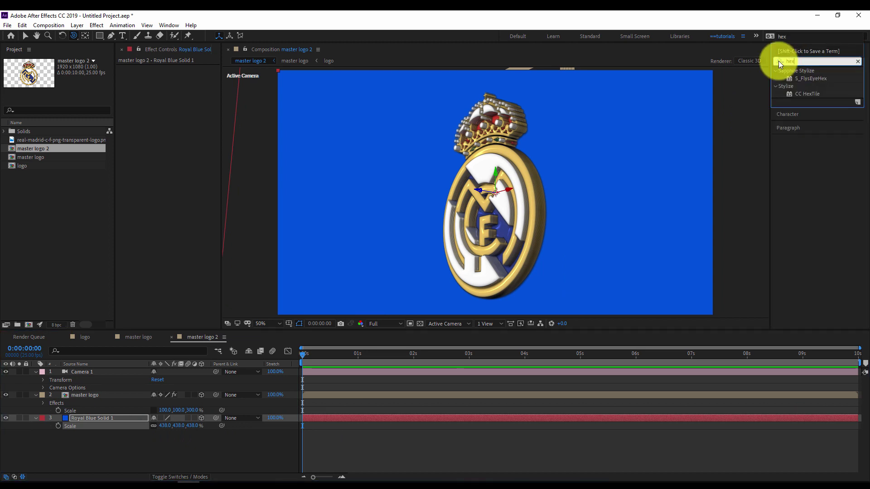
double_click(809, 93)
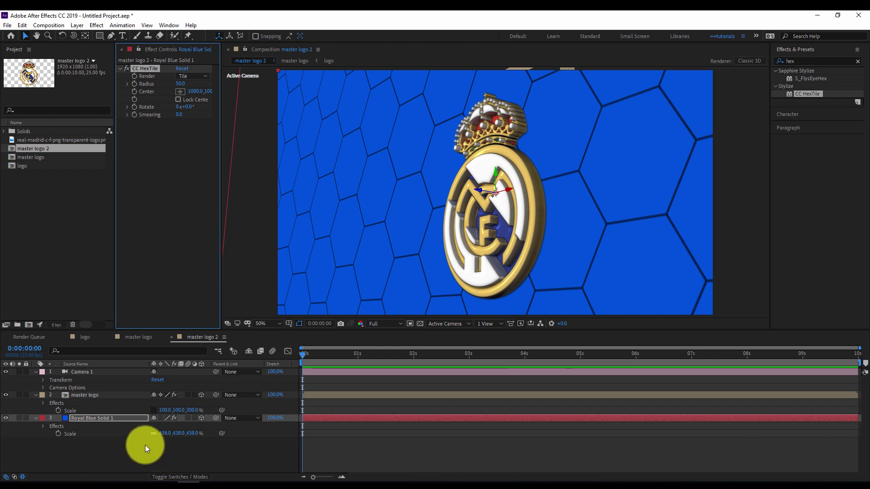
right_click(131, 451)
Create a second blue solid and move it to the bottom of the layer stack.
mouse_move(173, 354)
left_click(268, 377)
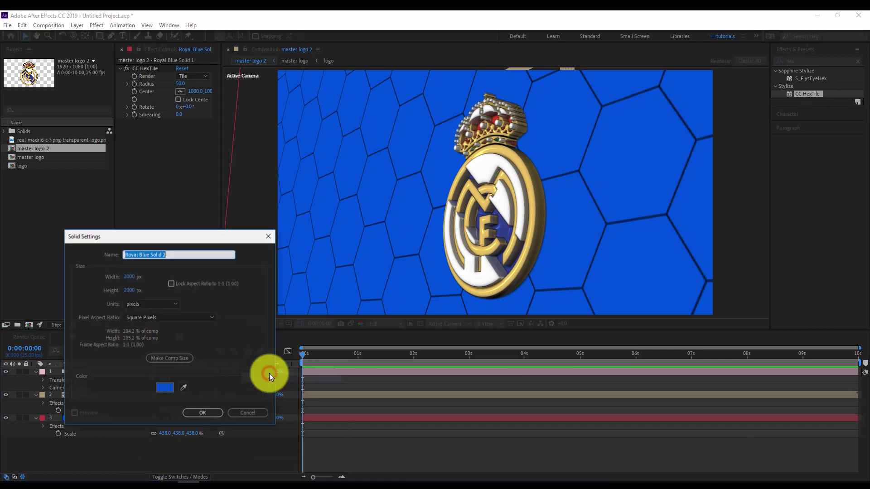
left_click(202, 412)
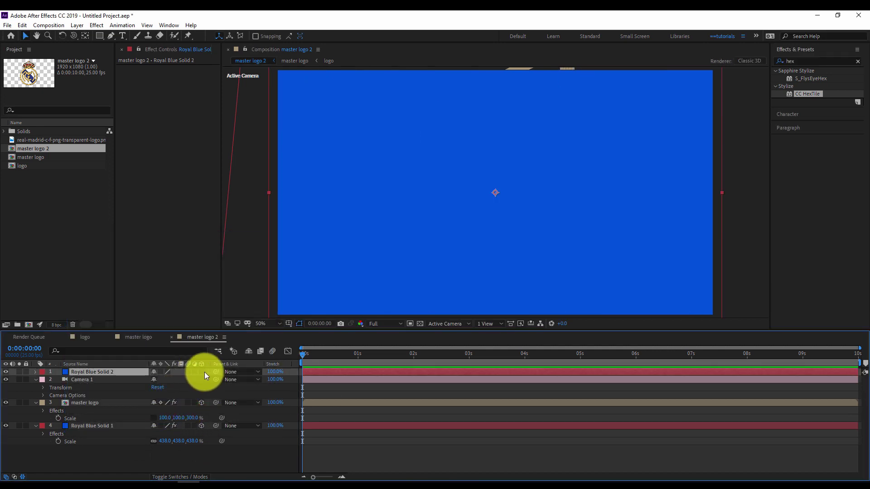
left_click_drag(106, 374, 100, 448)
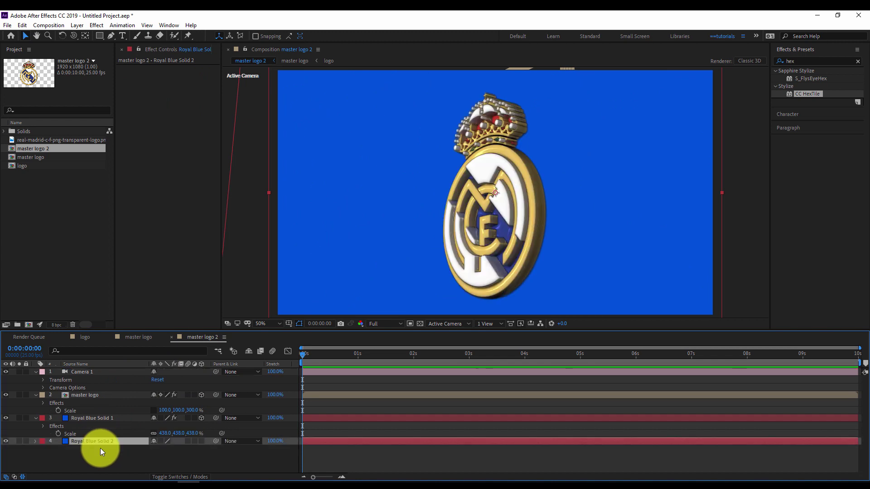
Apply Bevel Alpha to Royal Blue Solid 1 to bevel the hexagon tiles.
left_click(93, 418)
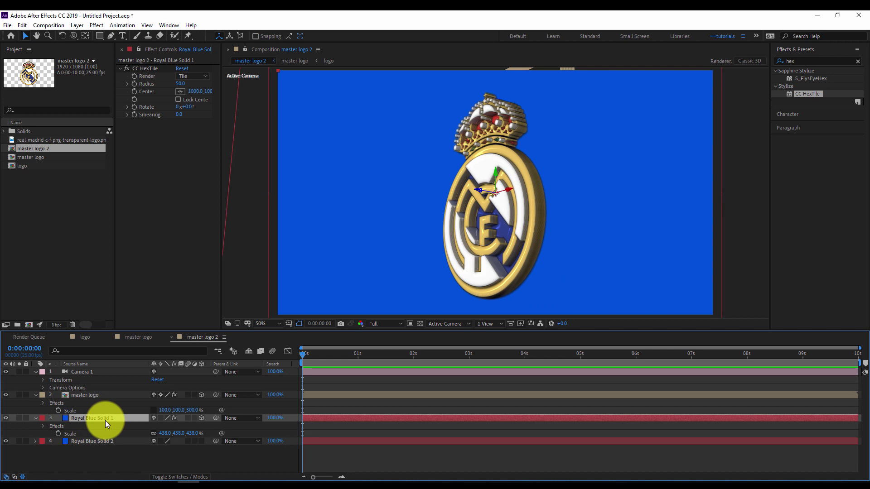
left_click_drag(801, 61, 776, 61)
type("bevel")
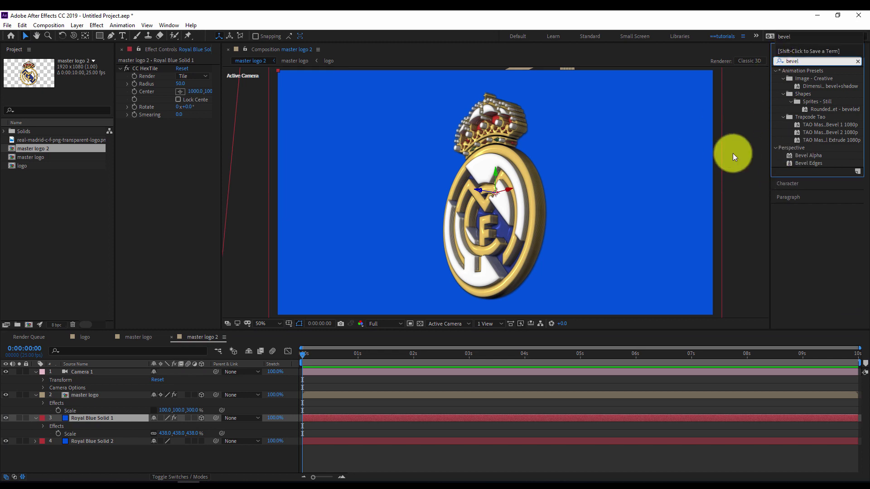
left_click(816, 156)
left_click(816, 156)
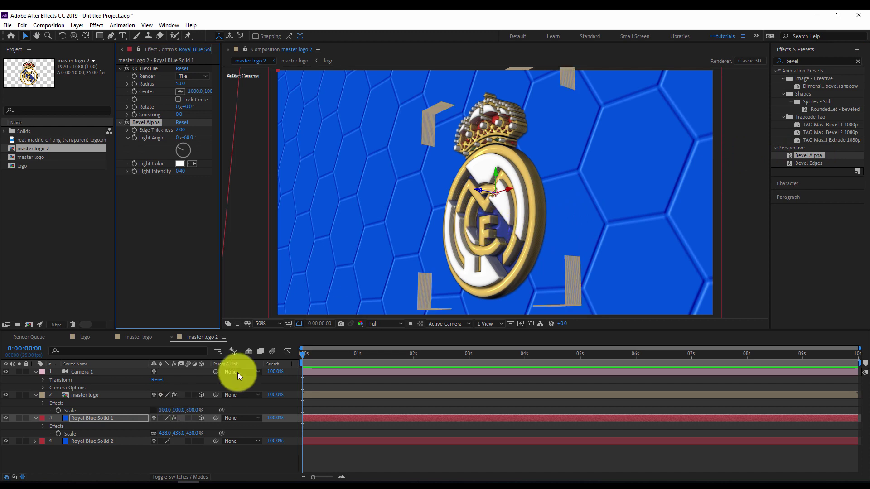
left_click(139, 458)
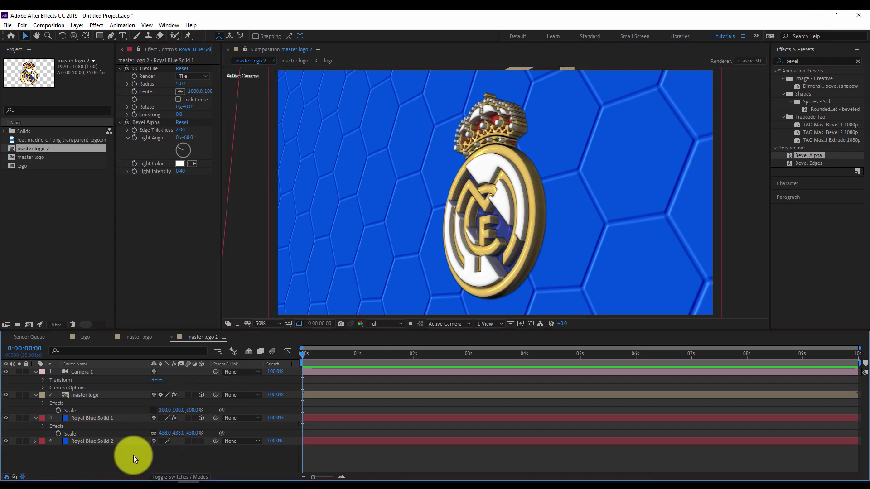
Add an adjustment layer below the master logo with Exposure, Gamma lowered to 0.44.
right_click(136, 456)
mouse_move(190, 359)
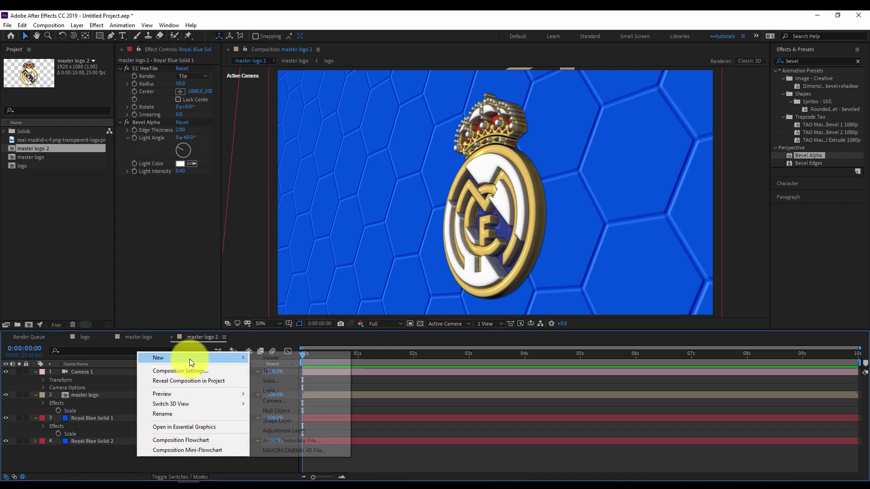
left_click(281, 430)
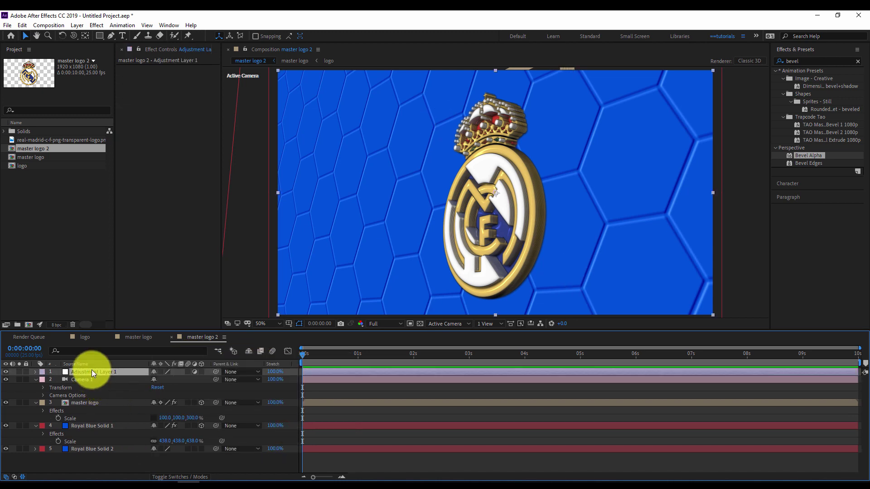
left_click_drag(92, 371, 91, 413)
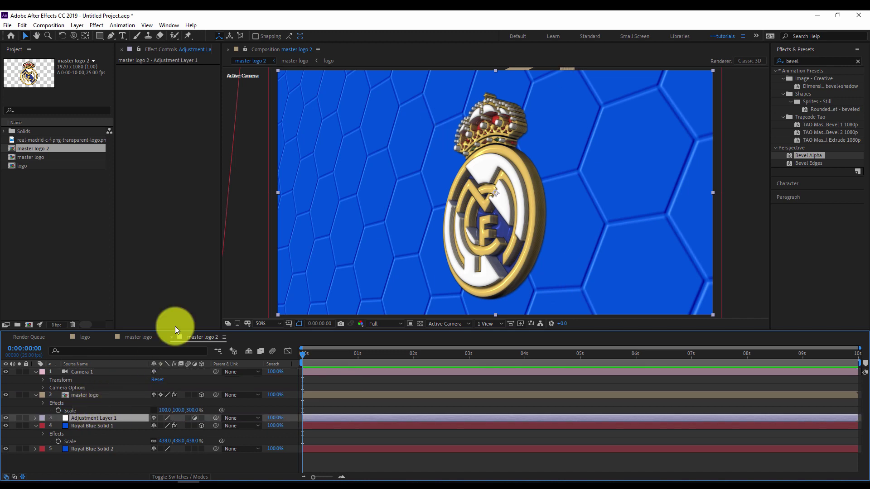
right_click(150, 143)
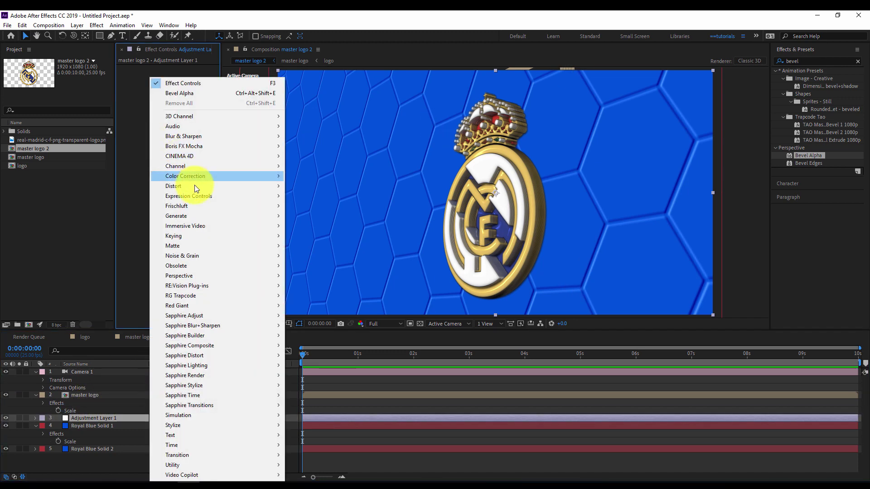
mouse_move(210, 177)
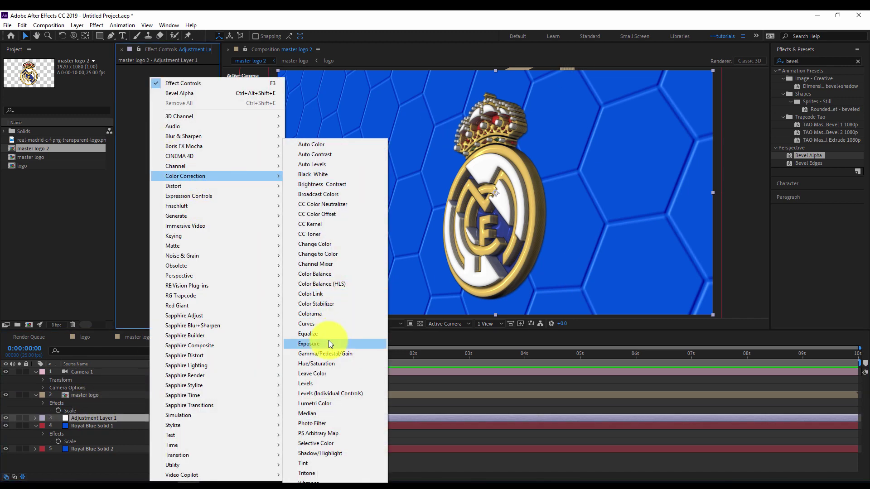
left_click(328, 342)
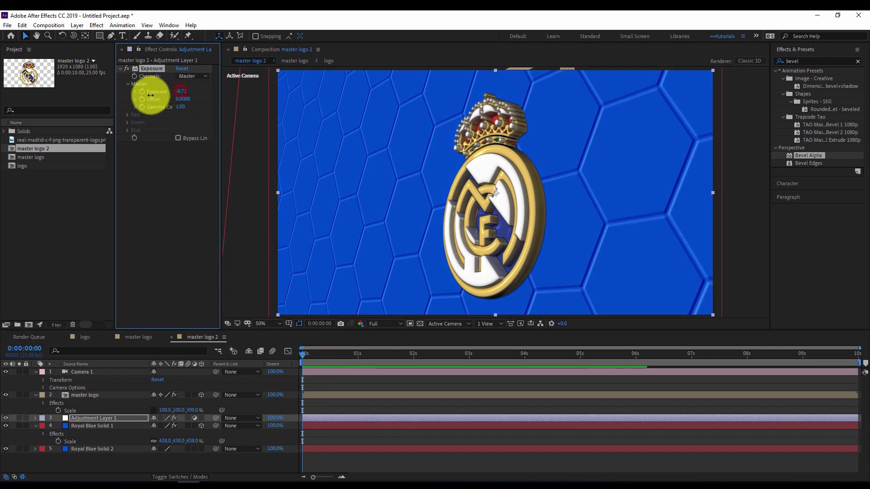
left_click_drag(183, 111, 190, 90)
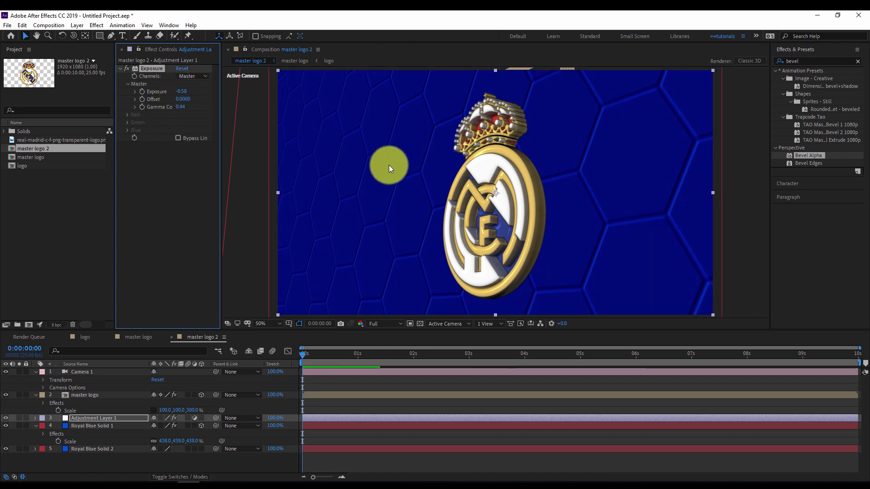
Draw an elliptical mask around the crest on the adjustment layer.
key("comma")
left_click_drag(98, 35, 121, 55)
left_click_drag(449, 154, 596, 266)
key("m")
key("m")
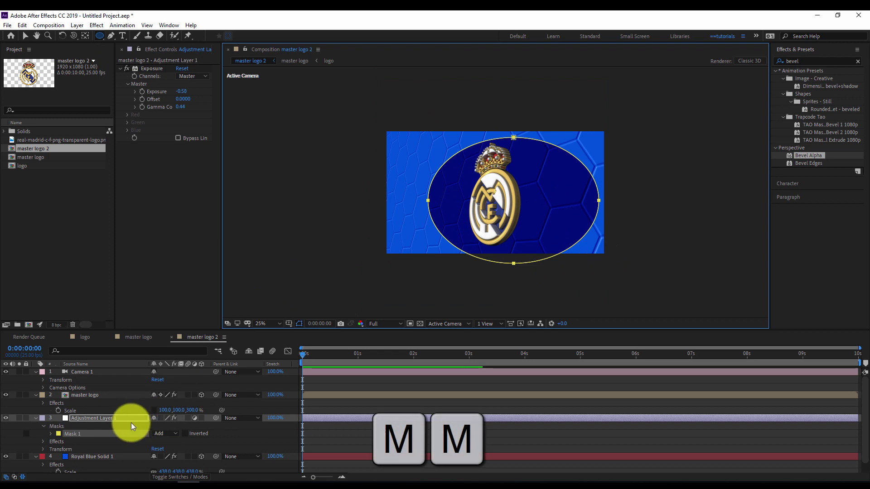
Feather Mask 1 to about 581 px and invert it to vignette the edges.
left_click_drag(171, 443, 443, 451)
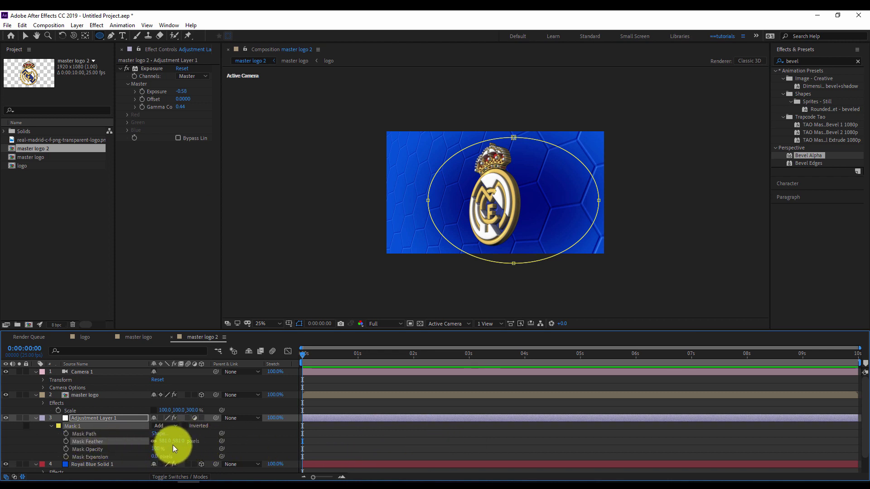
left_click(187, 426)
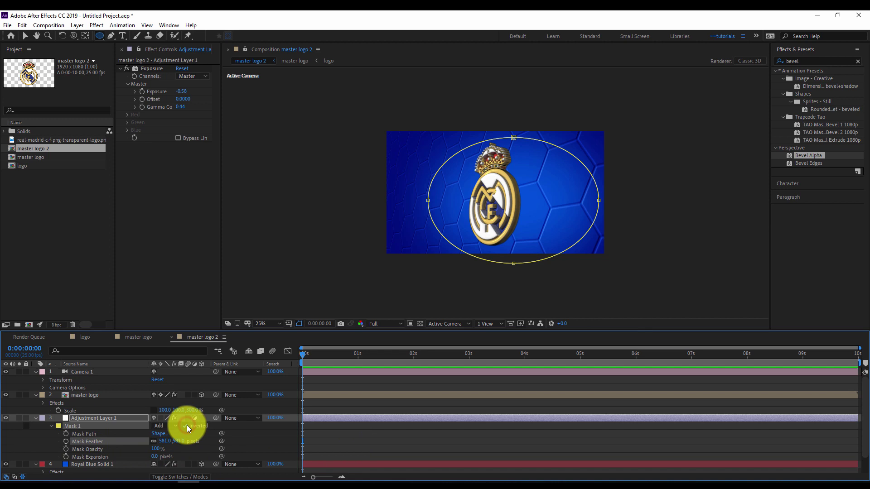
left_click(329, 431)
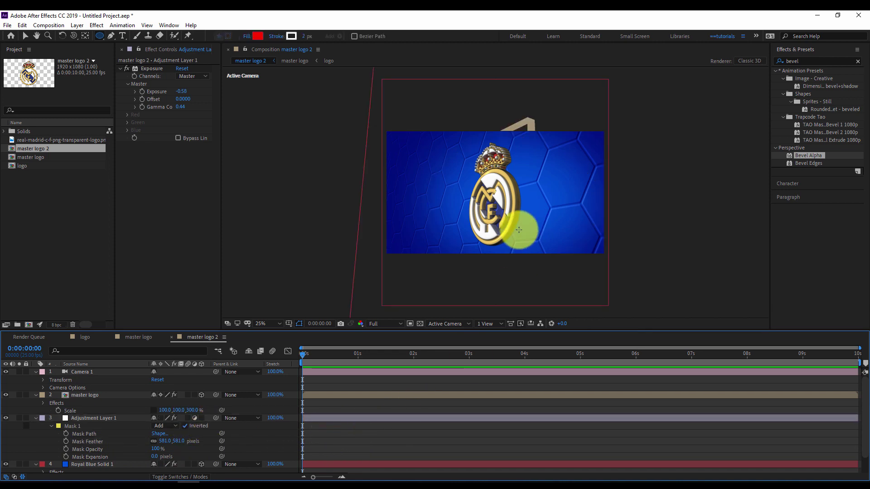
Zoom the viewer back to 50% and orbit the camera to face the crest head-on.
key("period")
key("period")
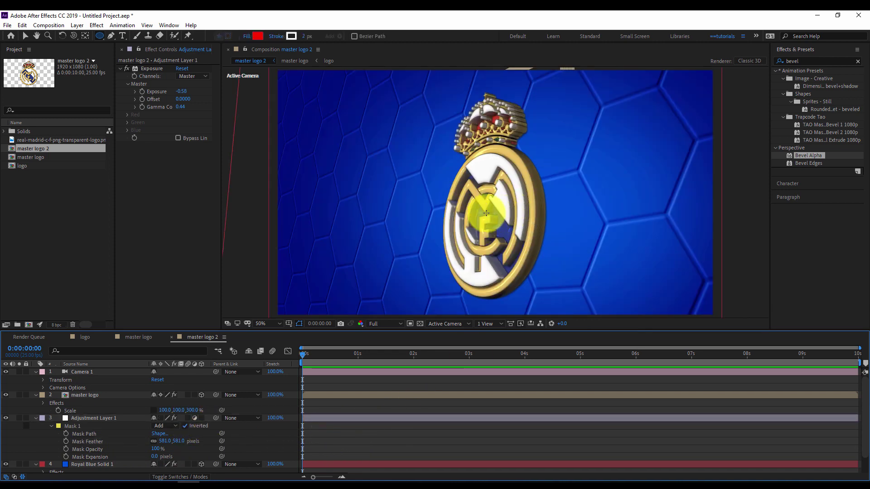
key("c")
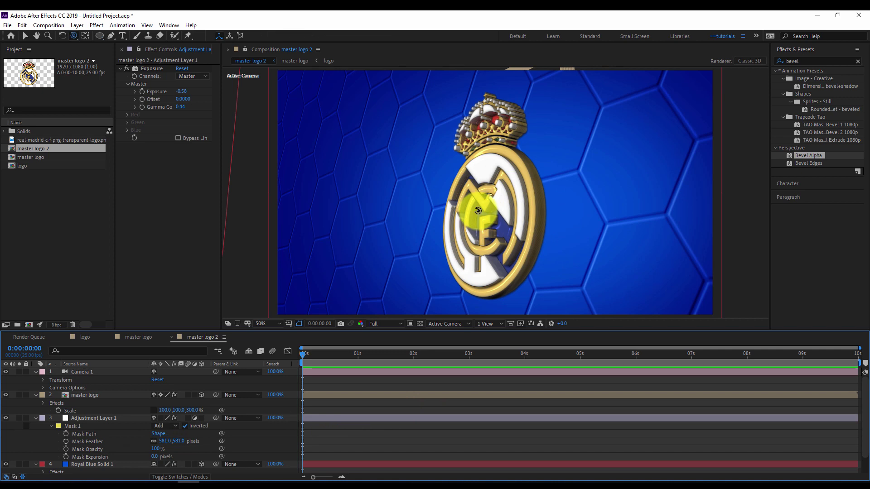
left_click_drag(478, 211, 520, 232)
Undo the last two camera moves and orbit to a new three-quarter angle on the crest.
key("ctrl+z")
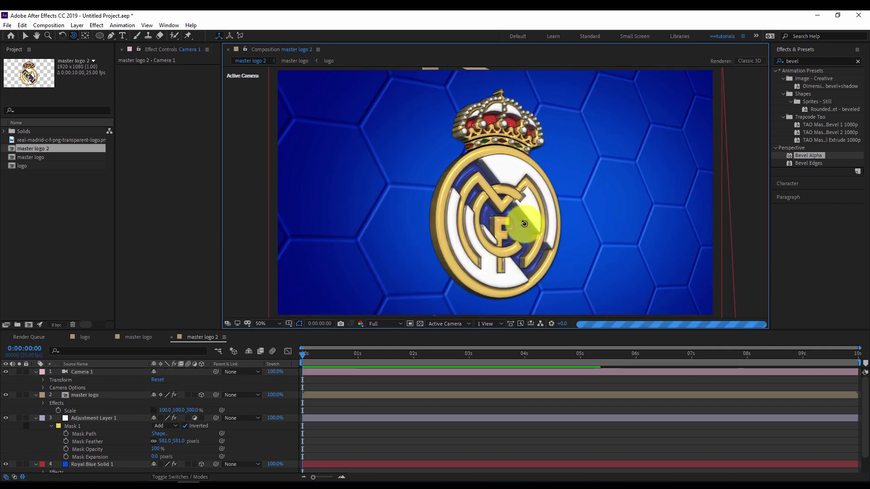
key("ctrl+z")
mouse_move(472, 224)
left_mouse_down()
mouse_move(467, 229)
mouse_move(523, 235)
mouse_move(481, 226)
left_mouse_up()
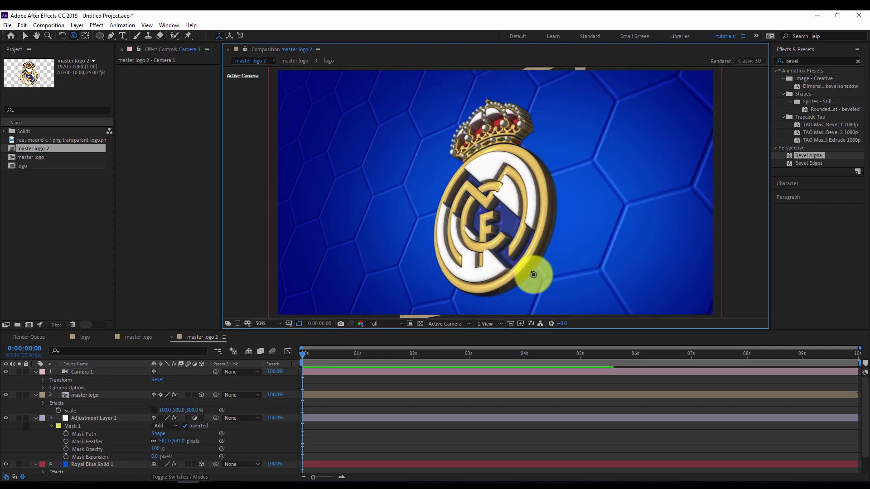
left_click(329, 434)
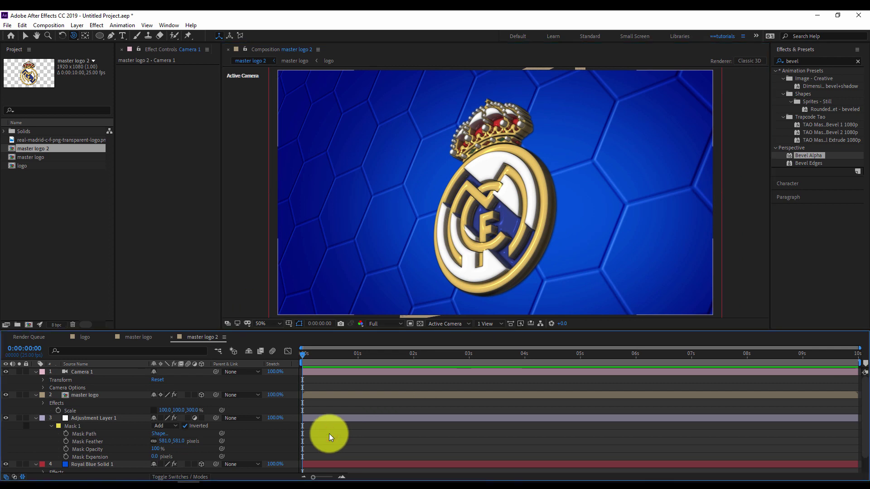
key("ctrl+a")
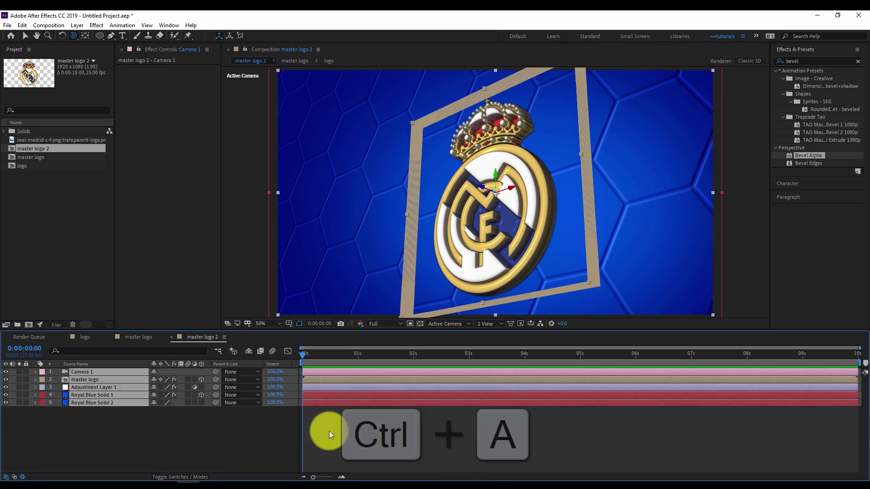
Switch to the logo comp and import the Manchester United png.
left_click(236, 426)
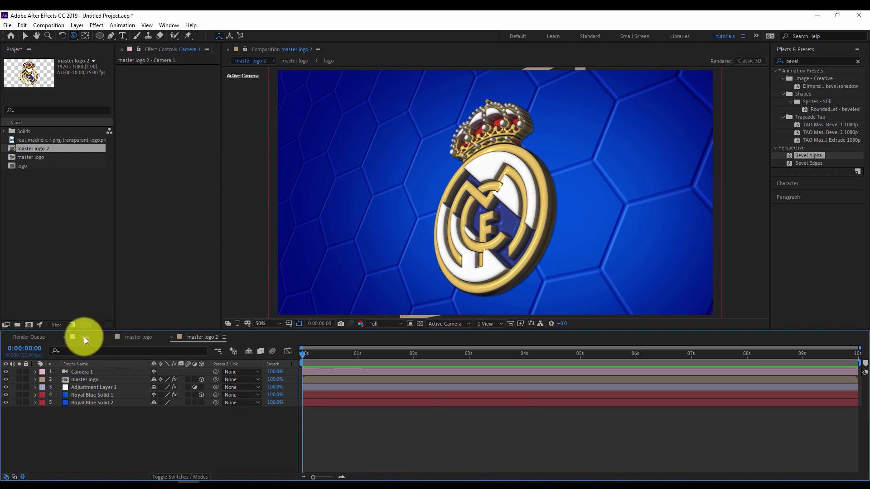
left_click(34, 190)
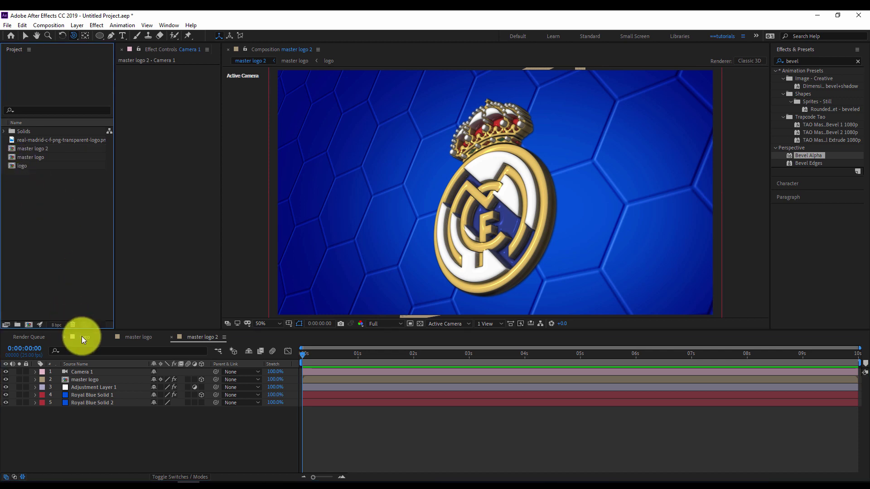
left_click(80, 335)
double_click(41, 190)
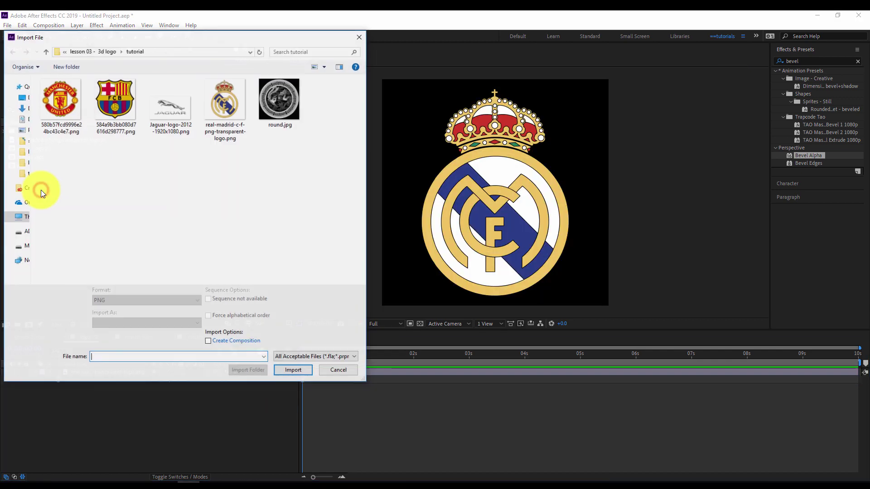
left_click(61, 100)
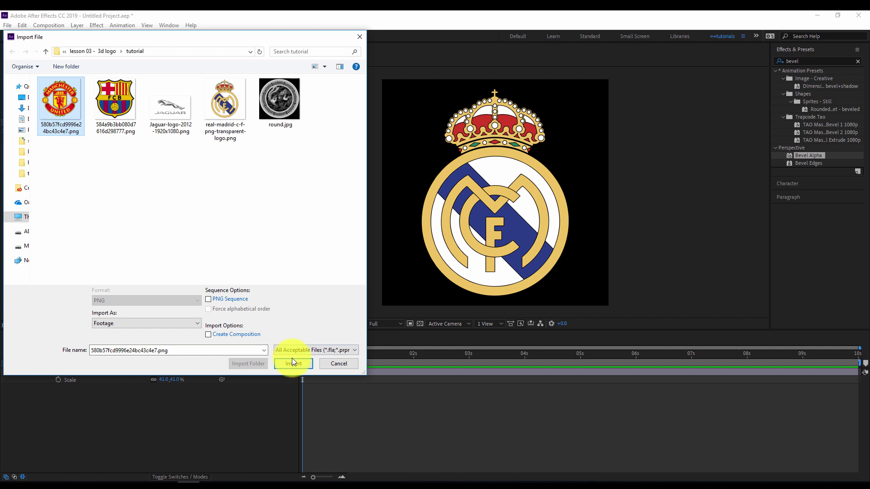
left_click(291, 363)
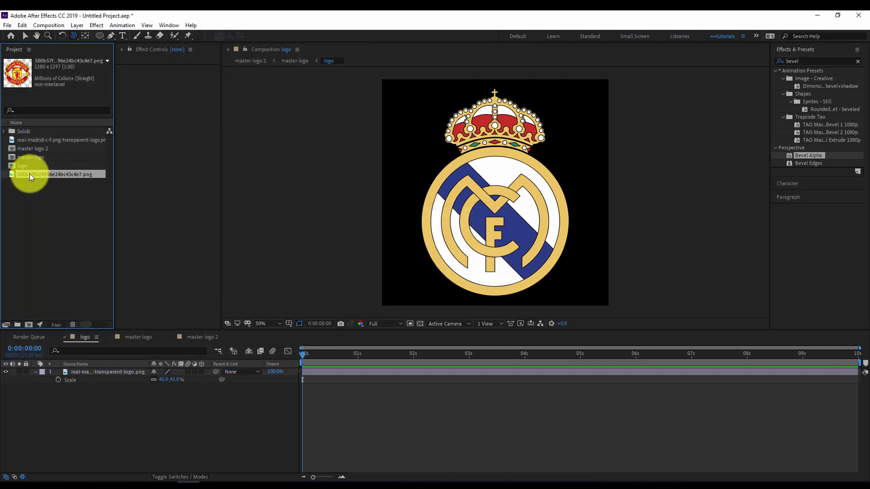
Place the Manchester United logo in the logo comp at 68%, hiding the Real Madrid layer.
left_click_drag(29, 175, 50, 382)
left_click(6, 371)
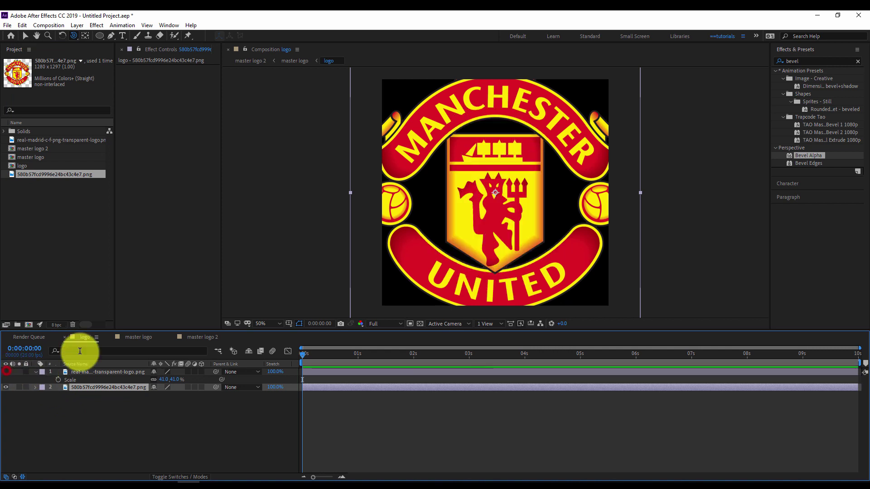
left_click_drag(168, 395, 155, 397)
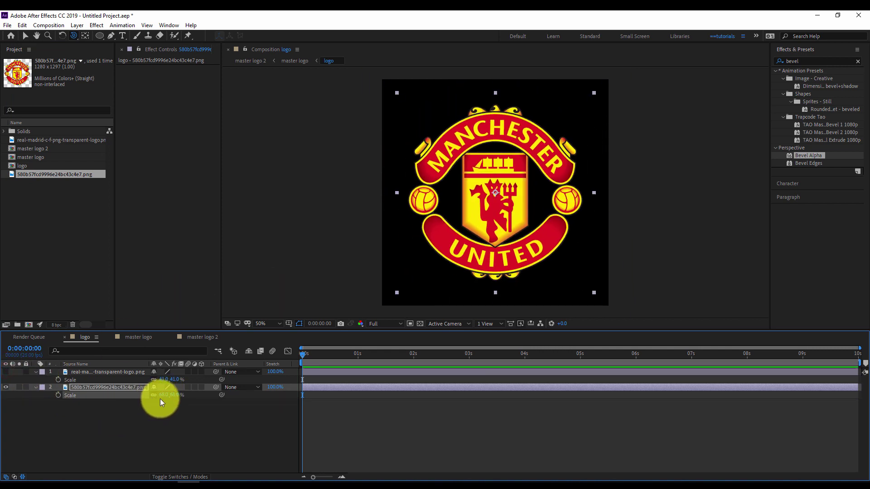
left_click(143, 439)
left_click(195, 336)
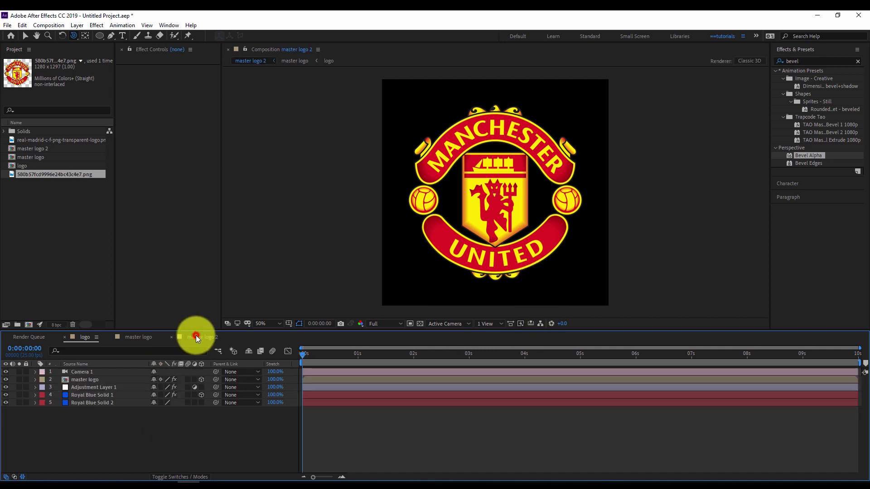
Orbit and pan the camera to centre the Manchester United crest over the hexagons.
left_click_drag(418, 254, 512, 212)
key("c")
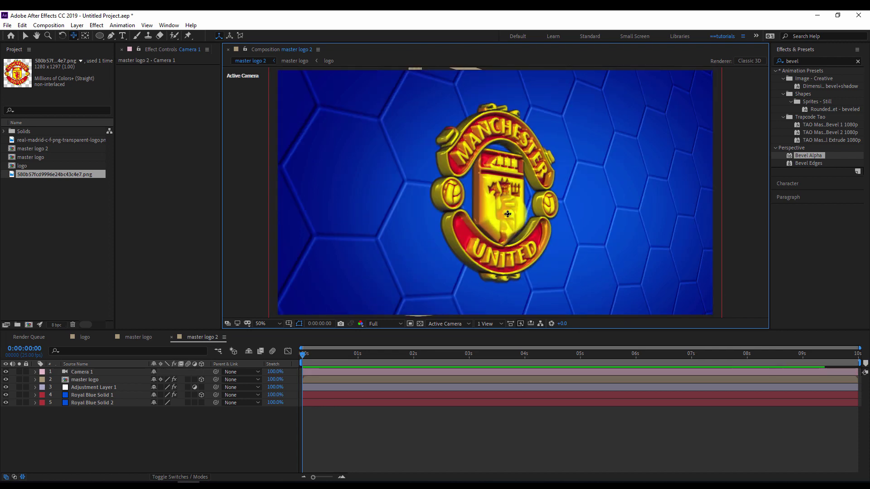
left_click_drag(507, 178, 508, 177)
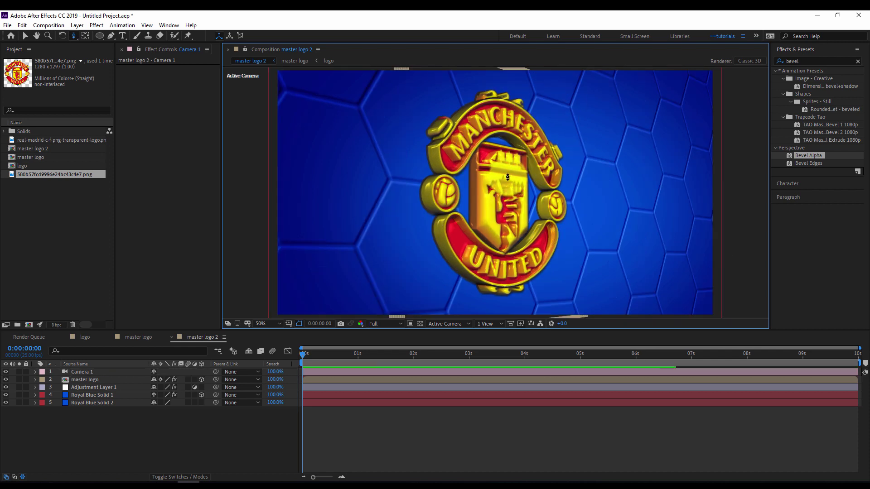
left_click(388, 356)
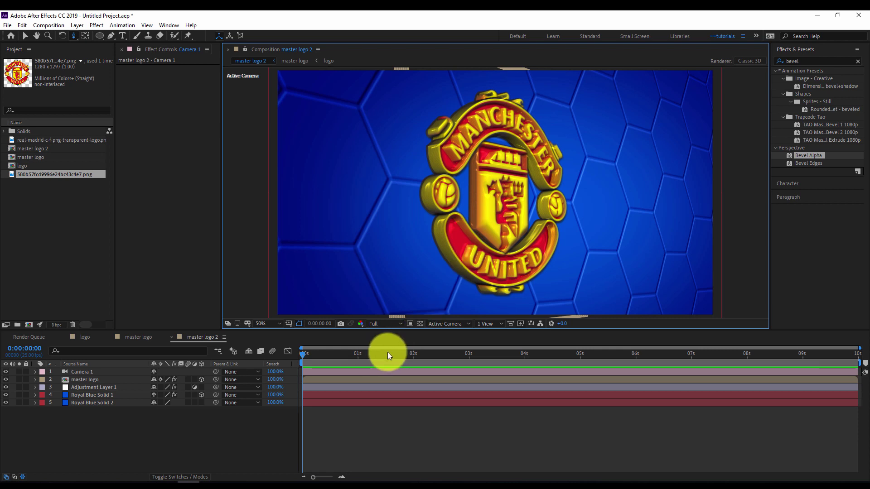
double_click(47, 214)
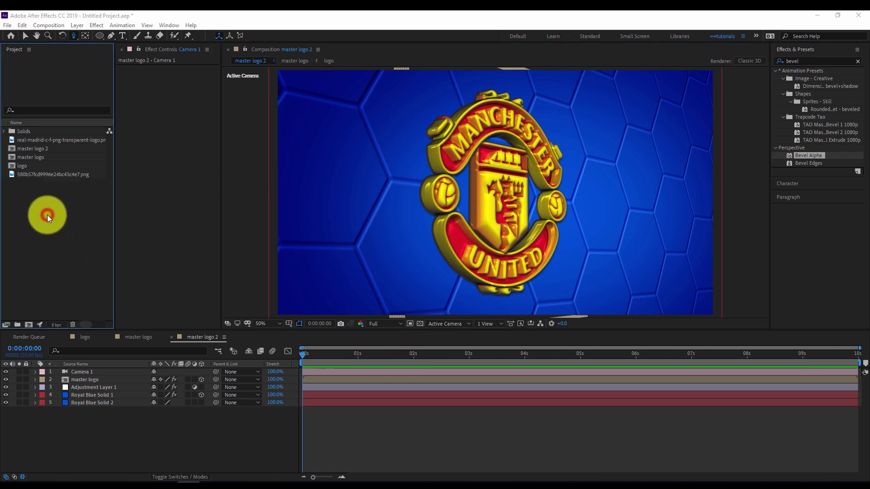
Import the FC Barcelona crest into the logo comp, hide the Manchester United layer, and view master logo 2.
double_click(119, 97)
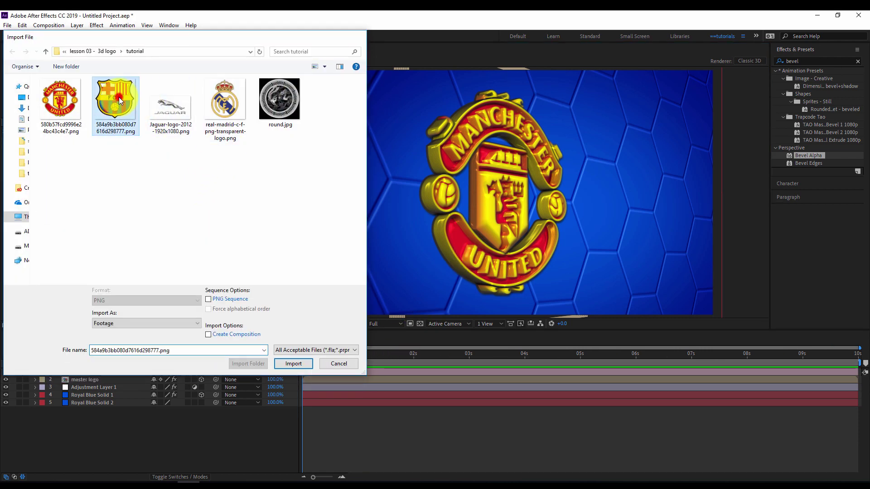
left_click_drag(53, 176, 27, 390)
left_click(6, 388)
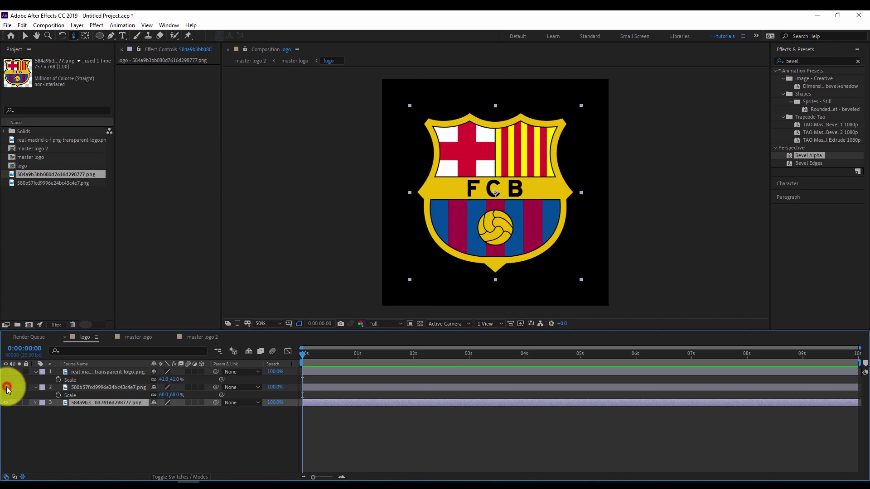
left_click(199, 337)
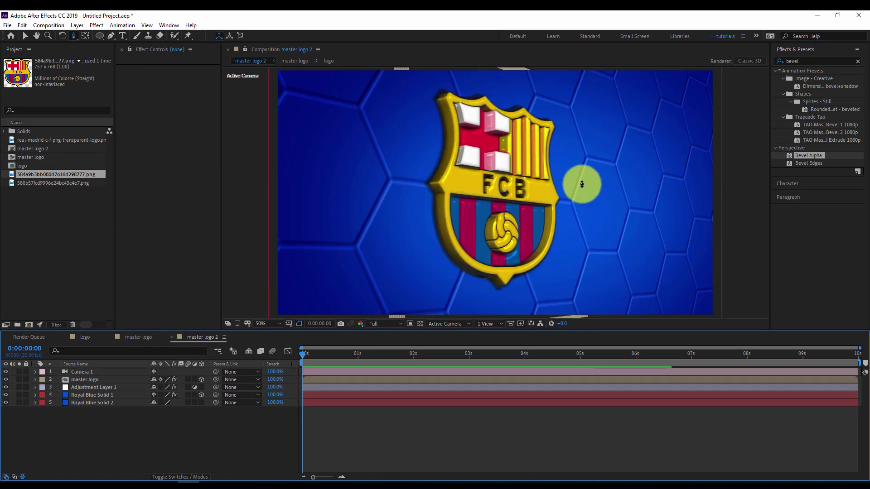
Orbit the camera toward the FCB crest and select the master logo layer to add an effect.
mouse_move(511, 202)
left_mouse_down()
mouse_move(462, 195)
mouse_move(506, 207)
mouse_move(467, 200)
mouse_move(497, 208)
mouse_move(498, 197)
left_mouse_up()
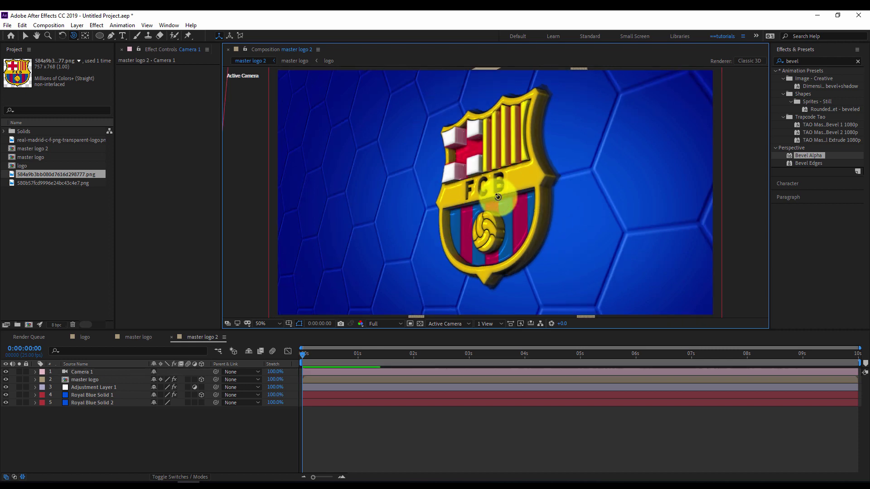
left_click(109, 429)
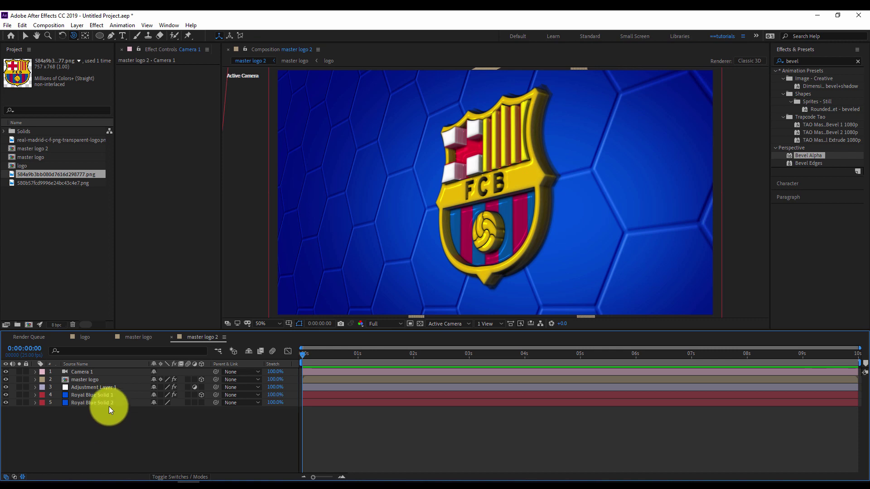
left_click(89, 379)
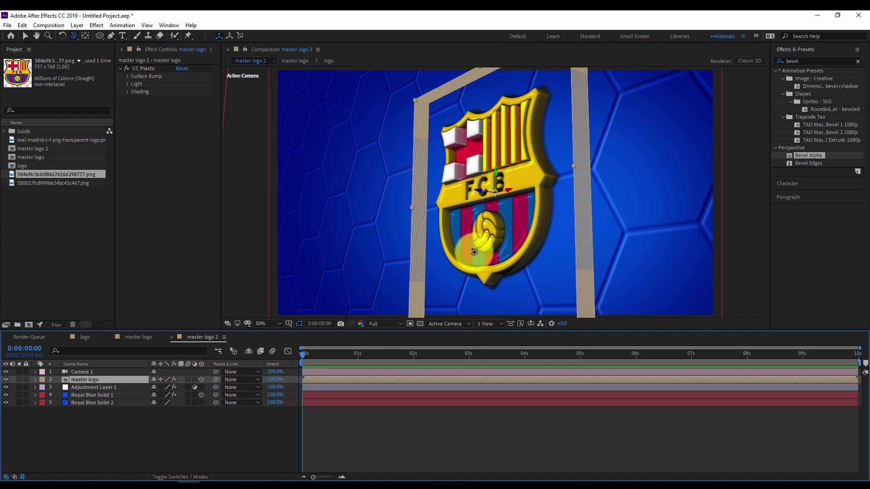
right_click(147, 155)
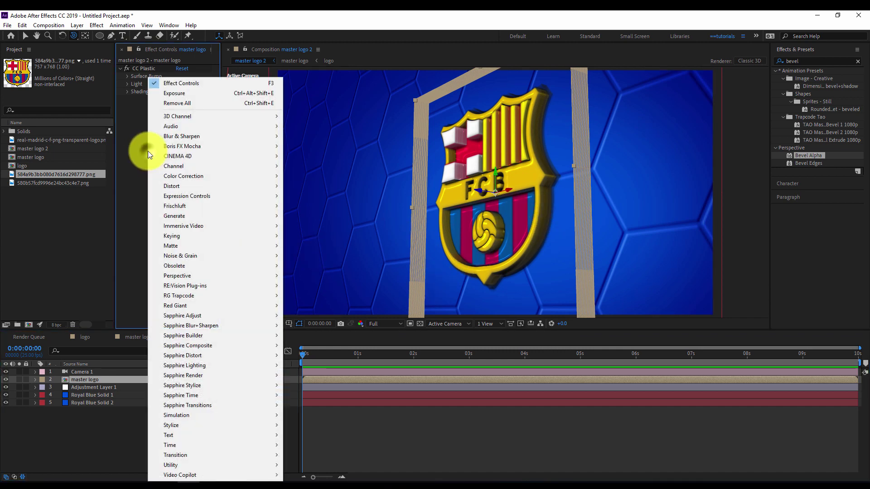
Add a Tritone effect to the master logo with gold midtones (F7B12B).
mouse_move(192, 175)
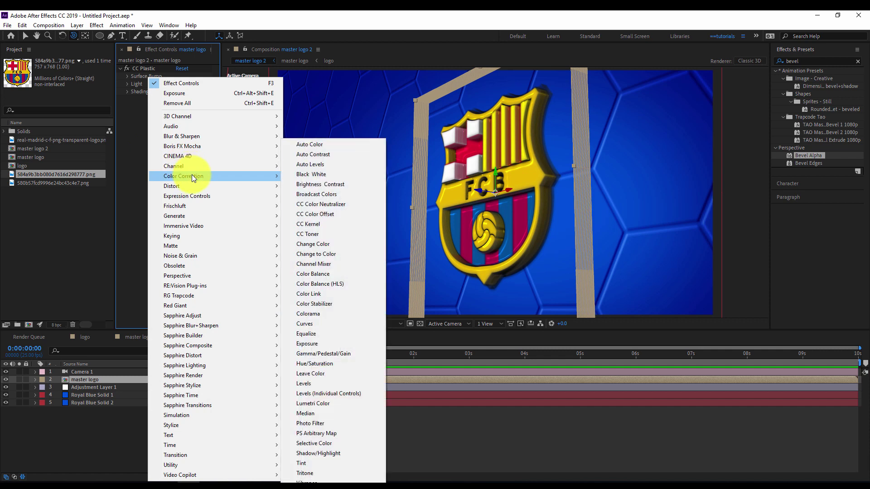
left_click(317, 473)
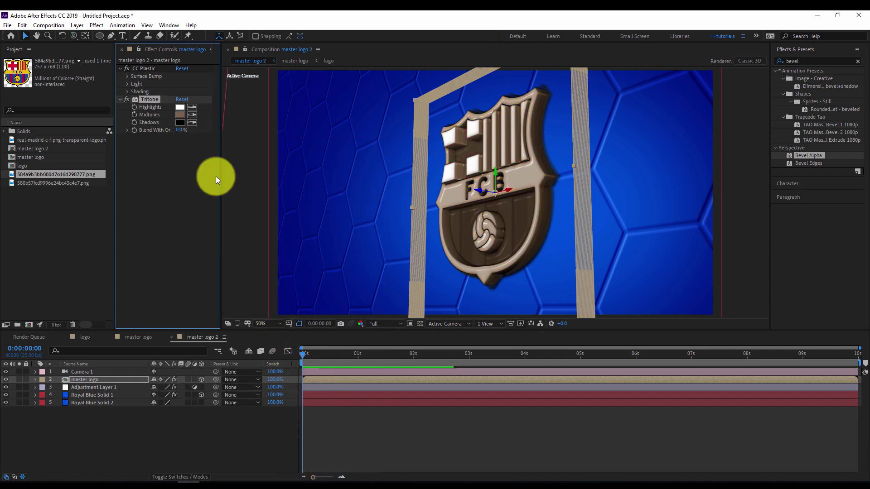
left_click(180, 115)
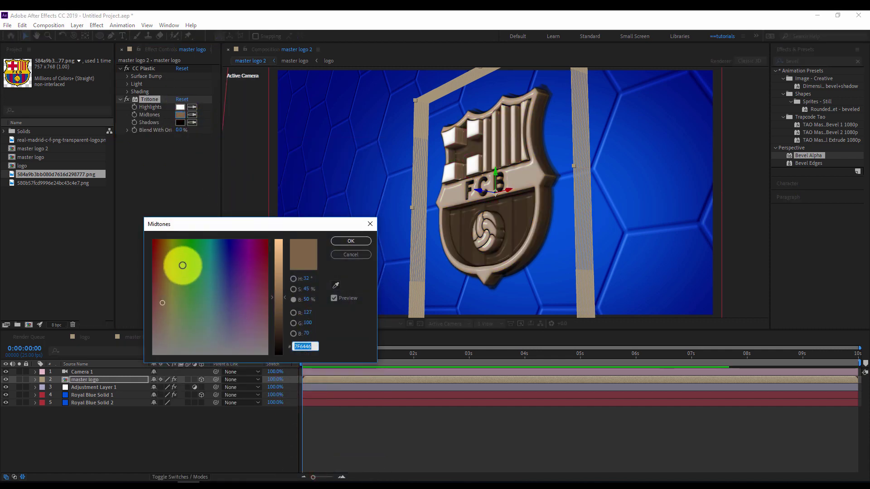
mouse_move(165, 252)
left_mouse_down()
mouse_move(167, 230)
mouse_move(166, 259)
left_mouse_up()
left_click_drag(275, 263, 287, 243)
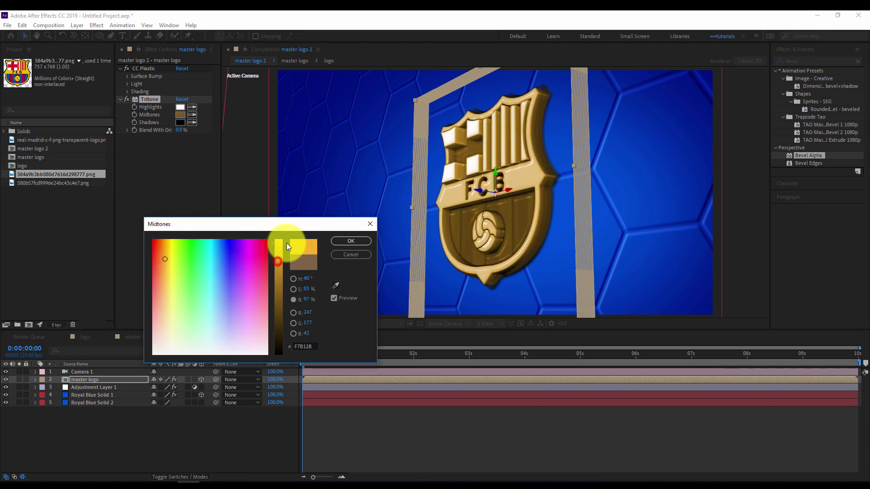
left_click(354, 242)
Set Tritone highlights to pale cream (FFE7BA) and move Tritone above CC Plastic.
left_click(180, 107)
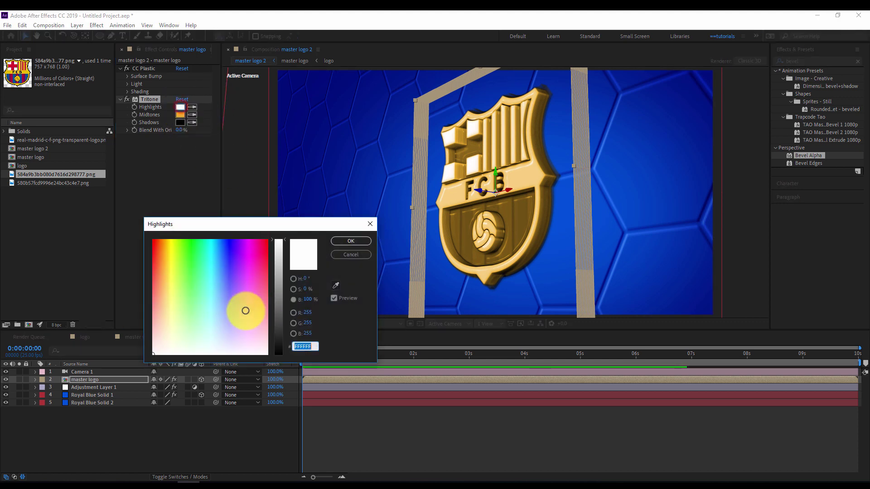
left_click(165, 323)
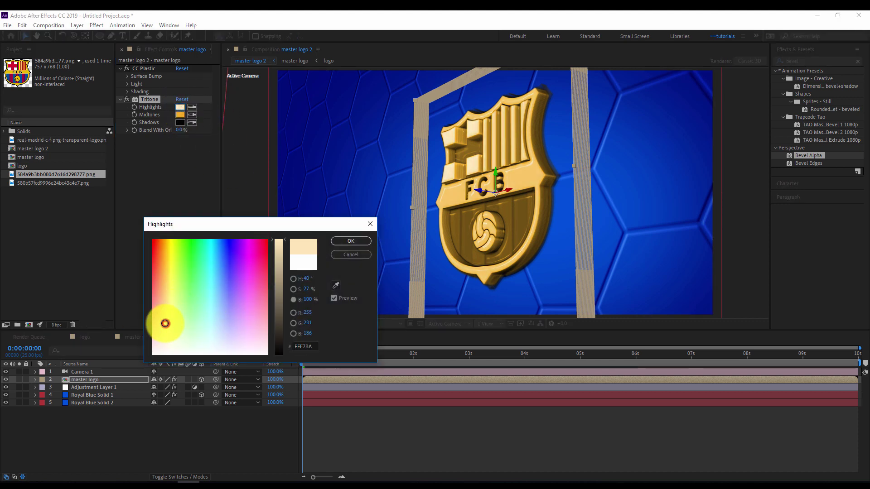
left_click(348, 242)
left_click_drag(150, 99, 158, 68)
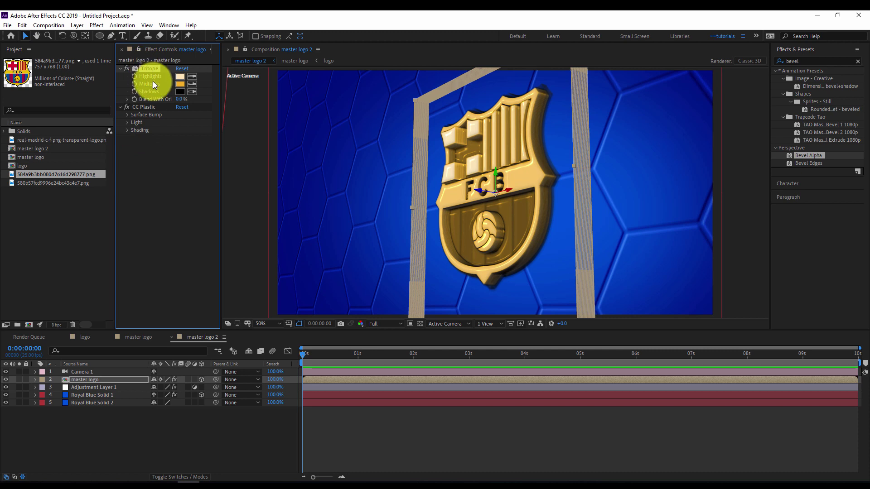
Tint CC Plastic's ambient light pale yellow (FFF0B3) and orbit the camera around the gold crest.
left_click(127, 122)
left_click(179, 184)
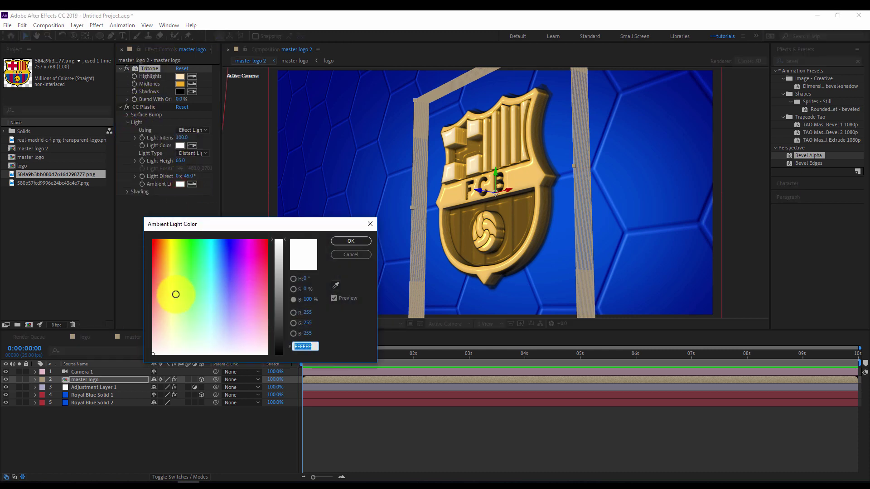
left_click_drag(172, 307, 167, 320)
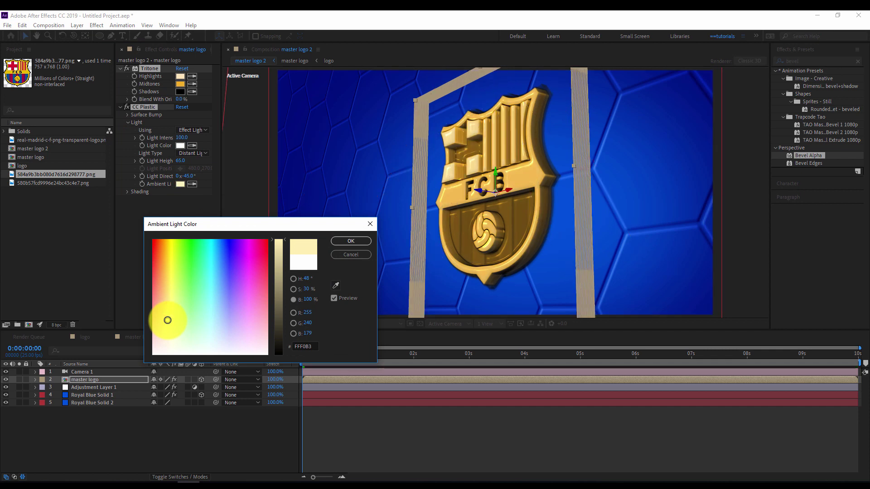
left_click(351, 241)
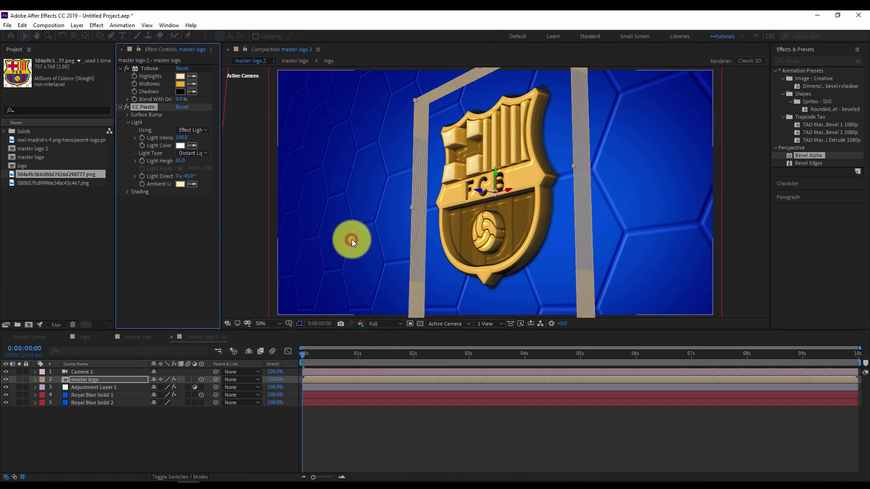
key("c")
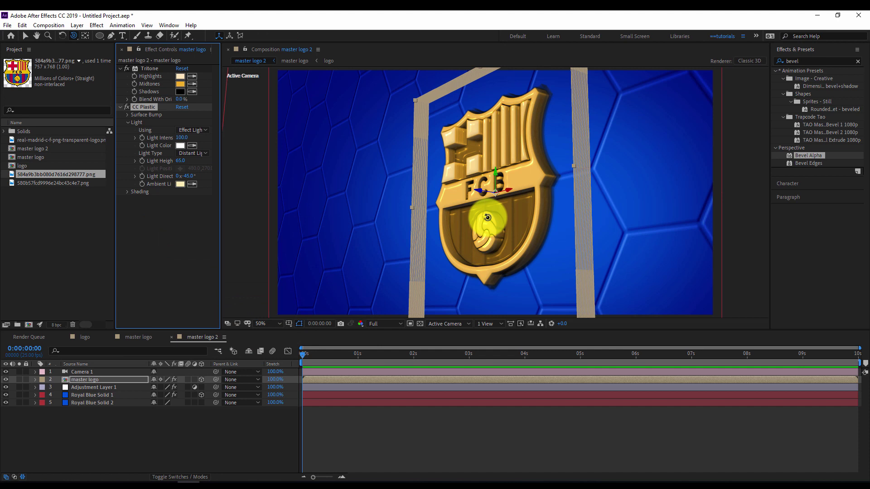
left_click_drag(510, 209, 478, 238)
Import round.jpg and add it as a layer in the logo comp.
left_click(31, 428)
left_click(86, 337)
double_click(37, 213)
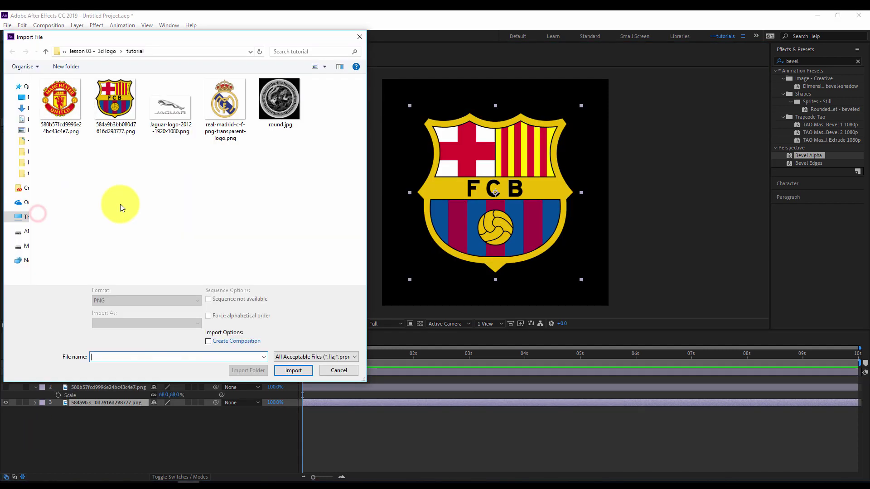
double_click(280, 105)
left_click_drag(40, 141, 21, 407)
Hide the FCB crest layer and scale the medallion up to fill the comp.
left_click(5, 402)
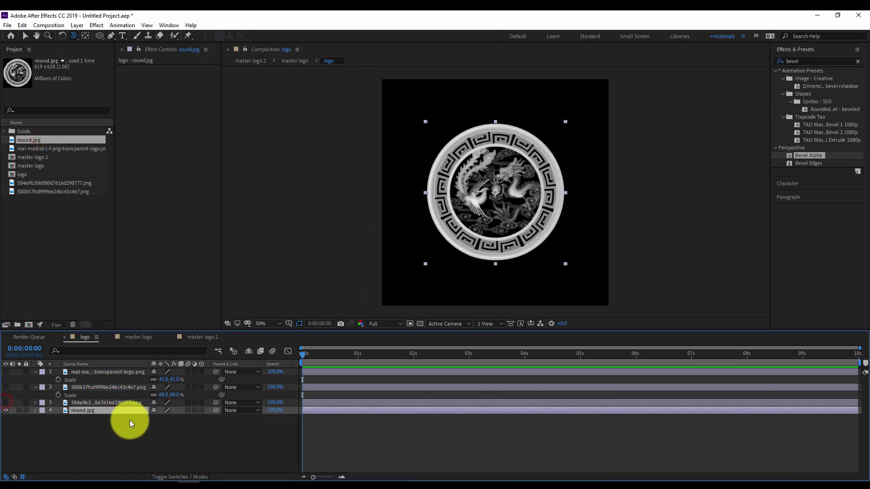
key("v")
left_click_drag(565, 264, 599, 302)
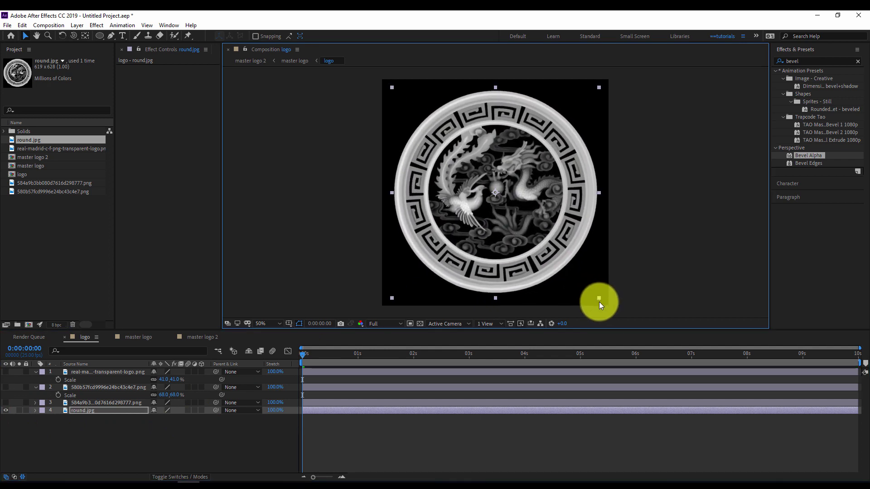
left_click(188, 337)
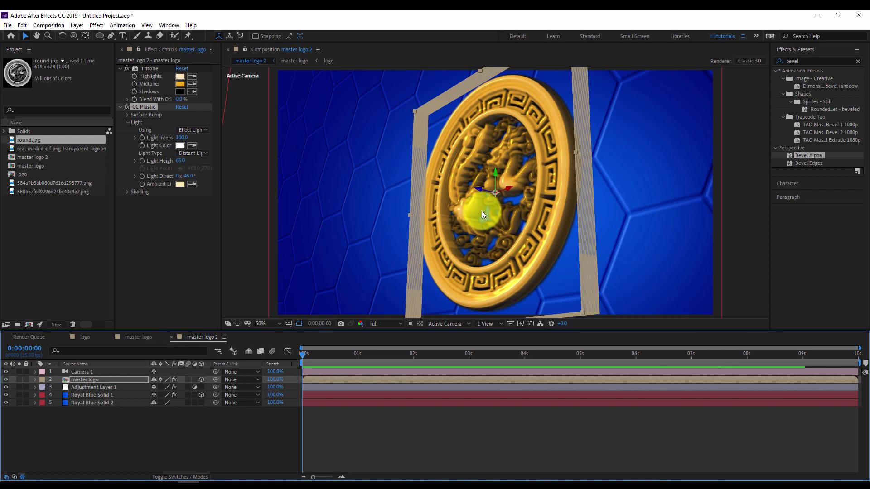
Set CC Plastic's Surface Bump Softness to 5.0 on the master logo and angle the camera on the medallion.
key("c")
left_click_drag(479, 219, 506, 237)
key("ctrl+z")
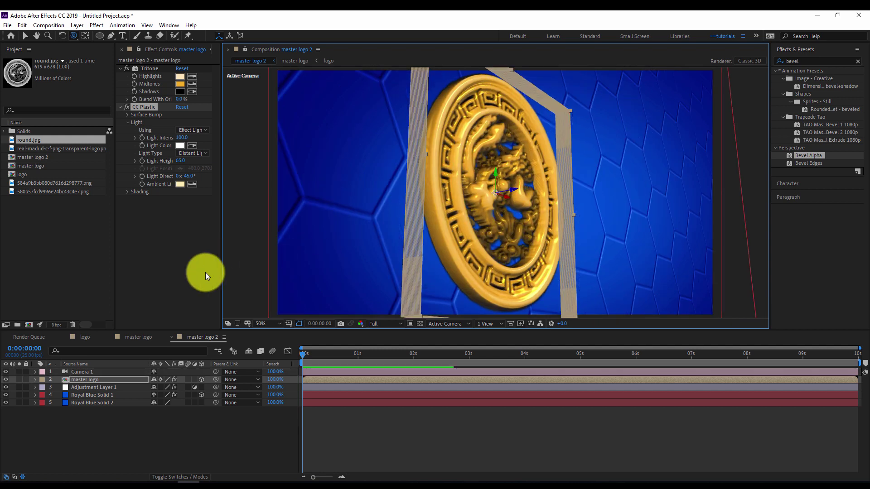
left_click(124, 437)
left_click(94, 380)
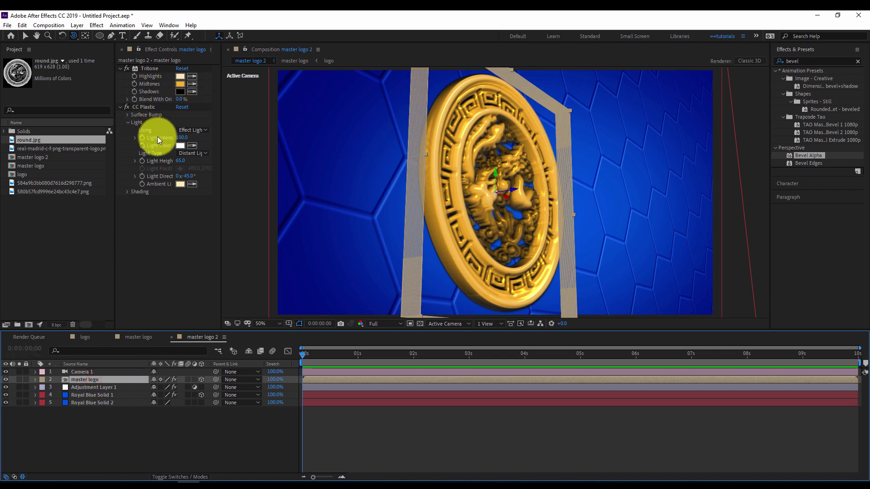
left_click(128, 115)
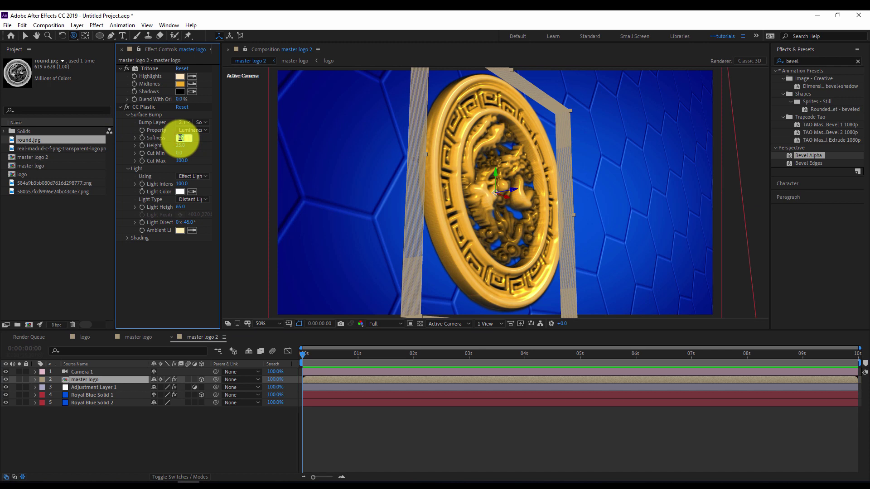
key("Return")
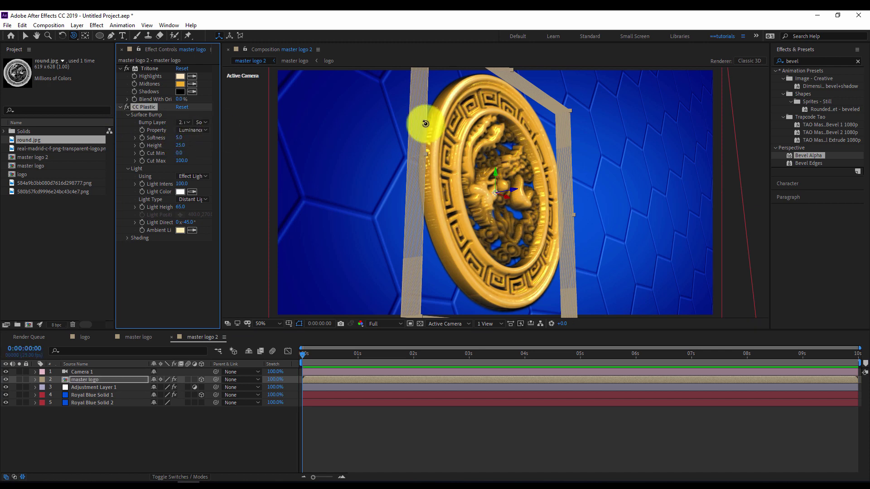
mouse_move(485, 223)
left_mouse_down()
mouse_move(462, 229)
mouse_move(487, 222)
mouse_move(455, 220)
mouse_move(502, 219)
mouse_move(495, 231)
left_mouse_up()
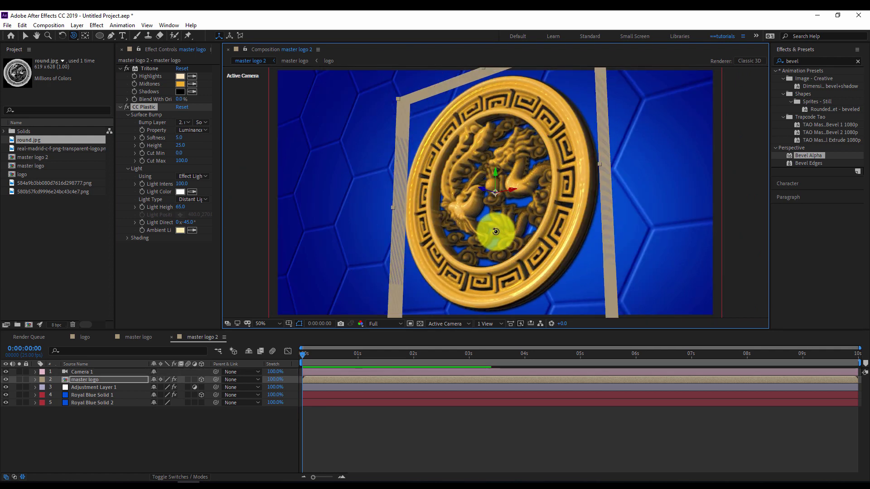
Set CC Plastic shading Dust to 7.0 and Roughness to 0.100.
left_click(130, 238)
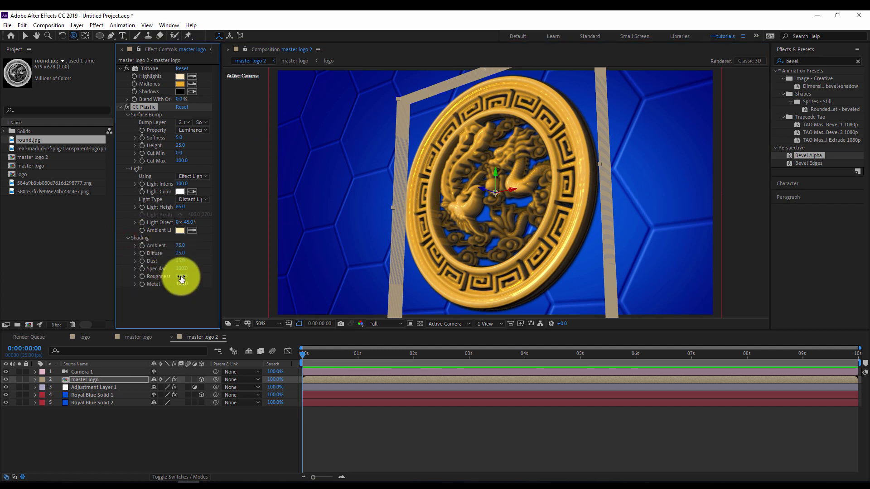
mouse_move(170, 263)
left_mouse_down()
mouse_move(185, 284)
mouse_move(175, 276)
mouse_move(216, 273)
left_mouse_up()
left_click_drag(524, 216, 481, 231)
left_click(230, 437)
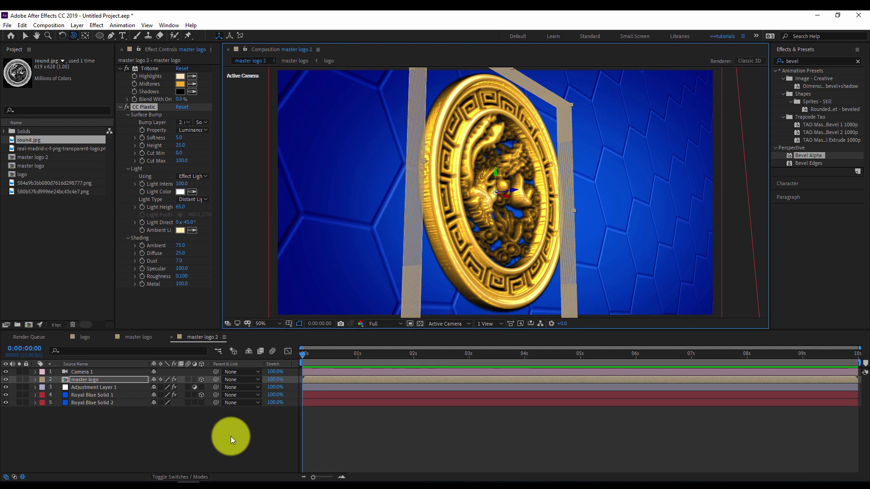